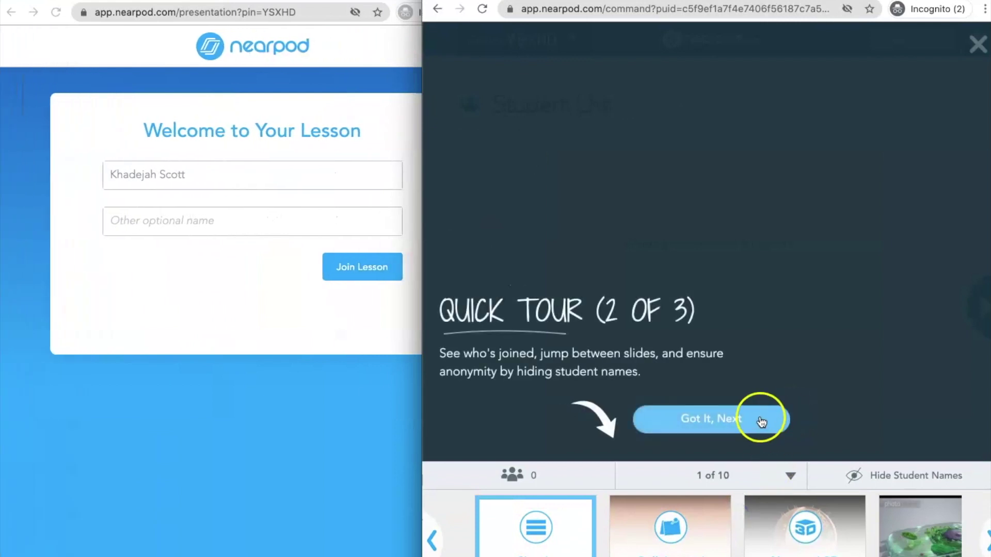
Finish the teacher quick tour and join the lesson in the student window under the name "Student".
click(762, 423)
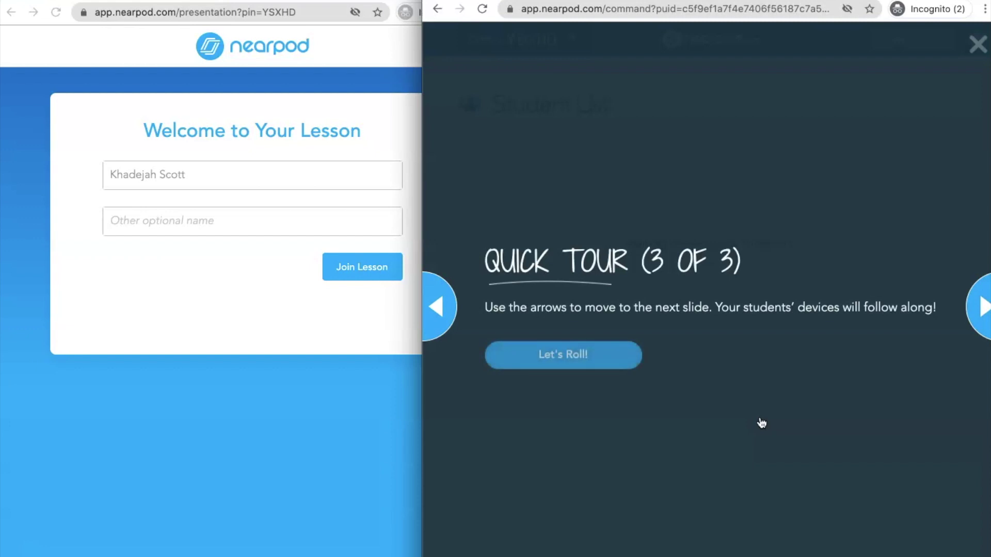
click(569, 361)
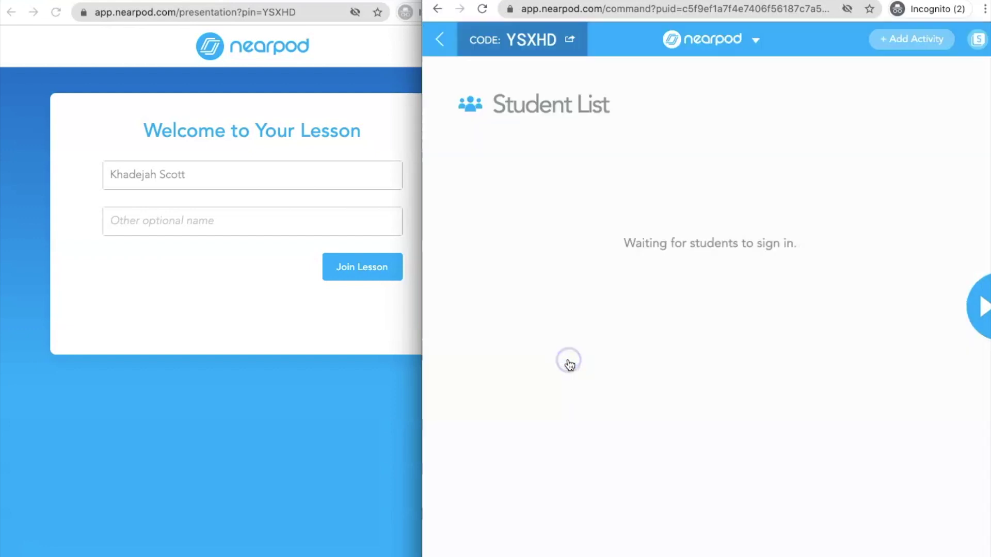
click(263, 183)
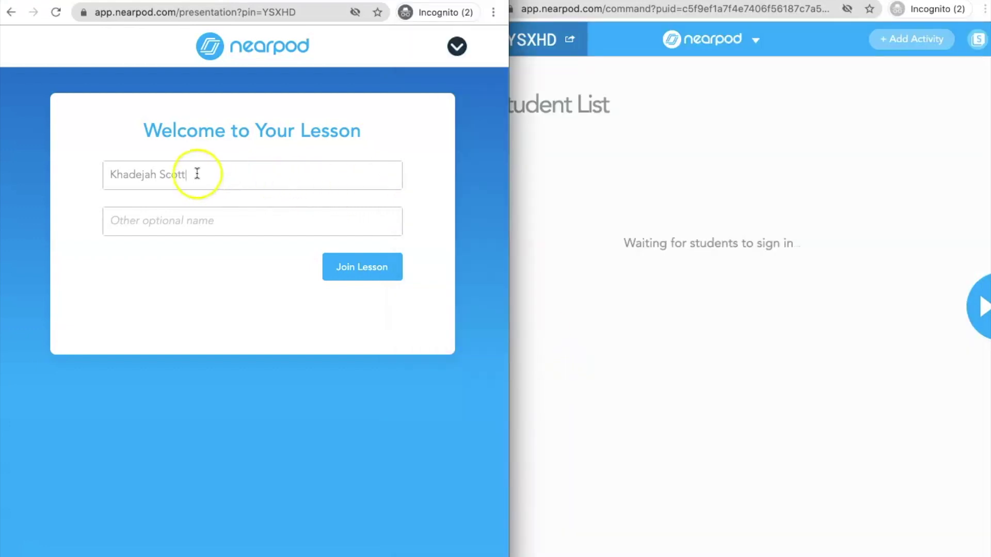
drag(197, 174, 98, 175)
text(Student)
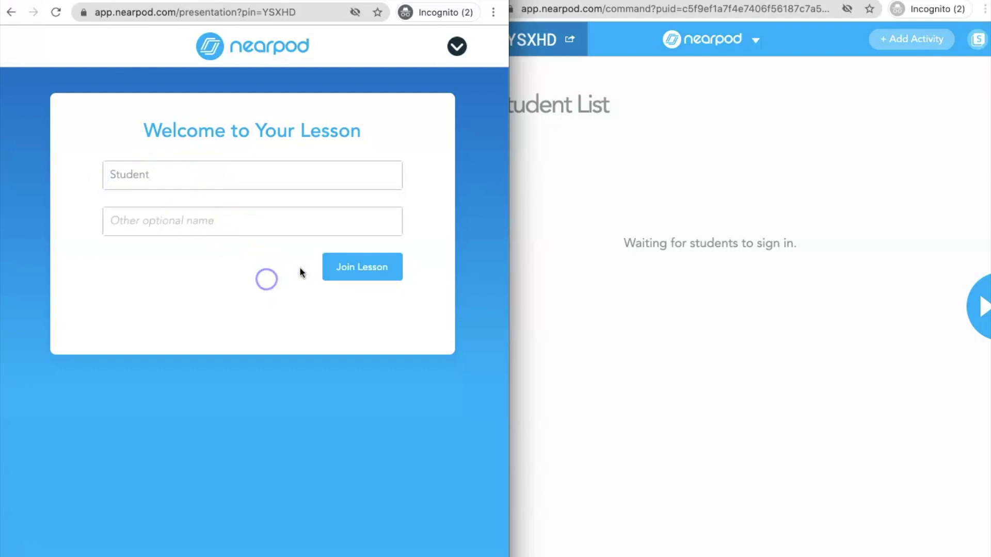
click(358, 270)
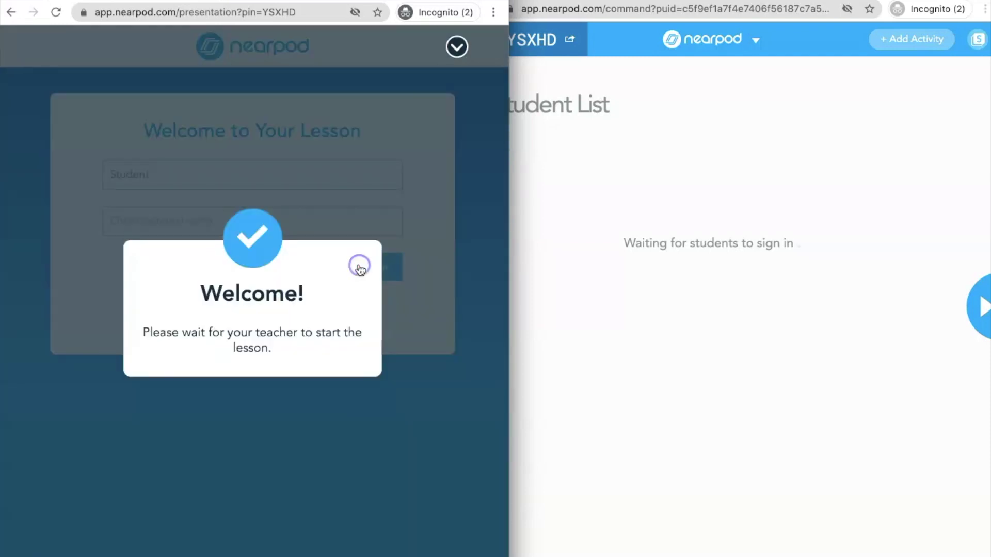
Review the list of joined students in the teacher window and close it.
click(802, 7)
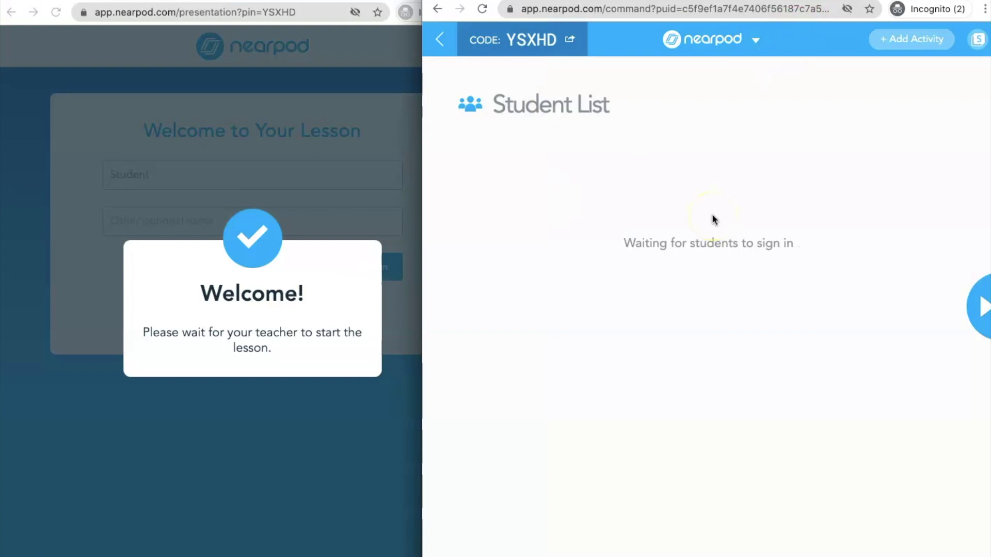
click(518, 551)
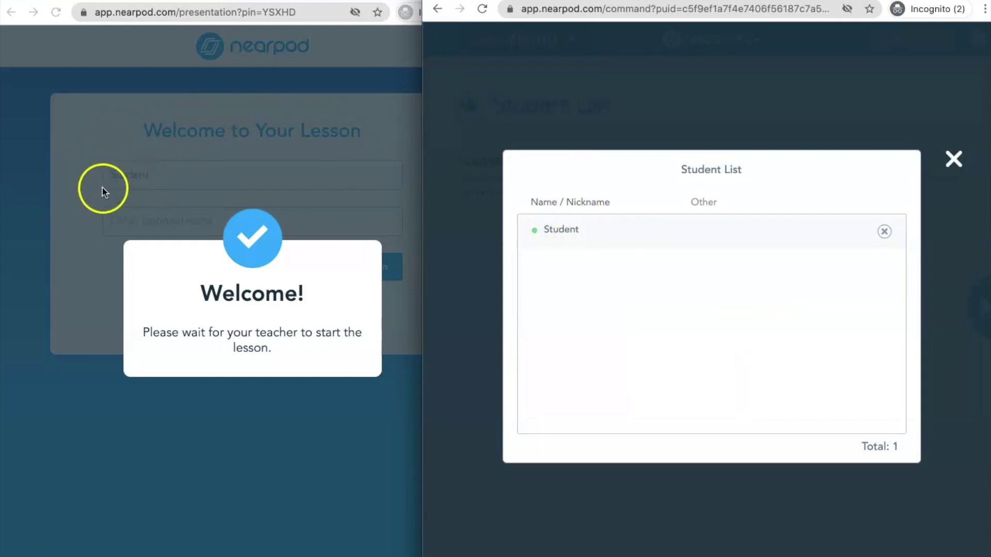
click(949, 164)
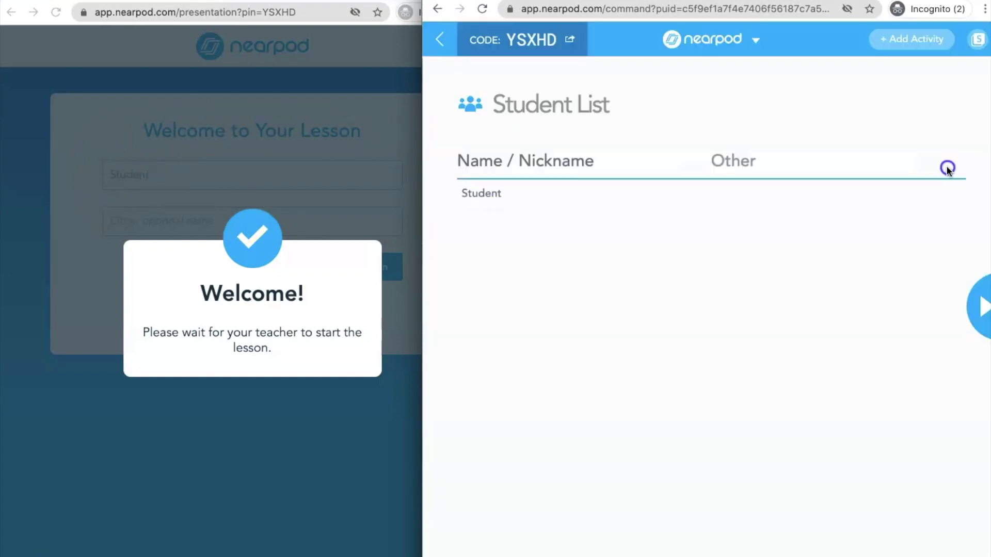
Start the Brain dump collaborate board without comment approval and post "They are tiny!" from the student window.
click(980, 306)
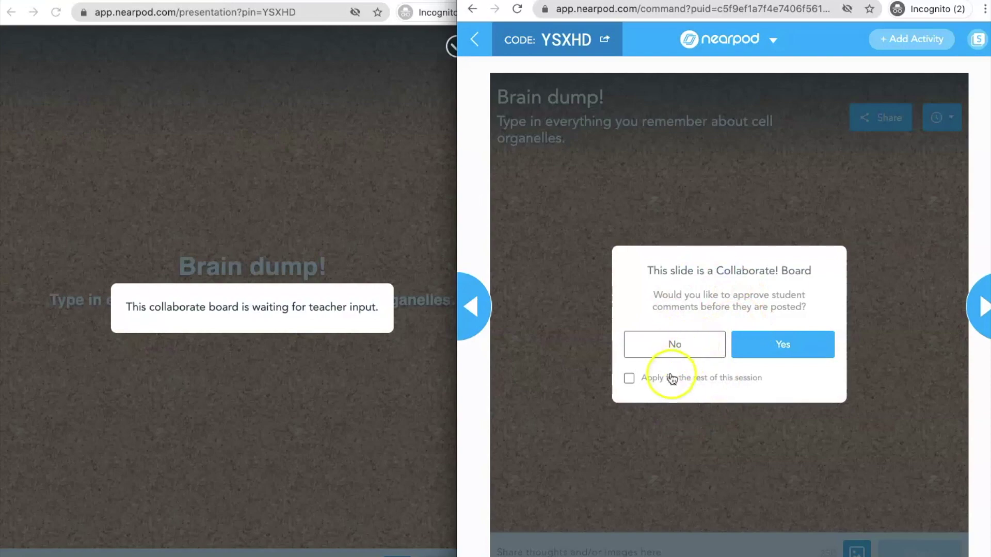
click(686, 345)
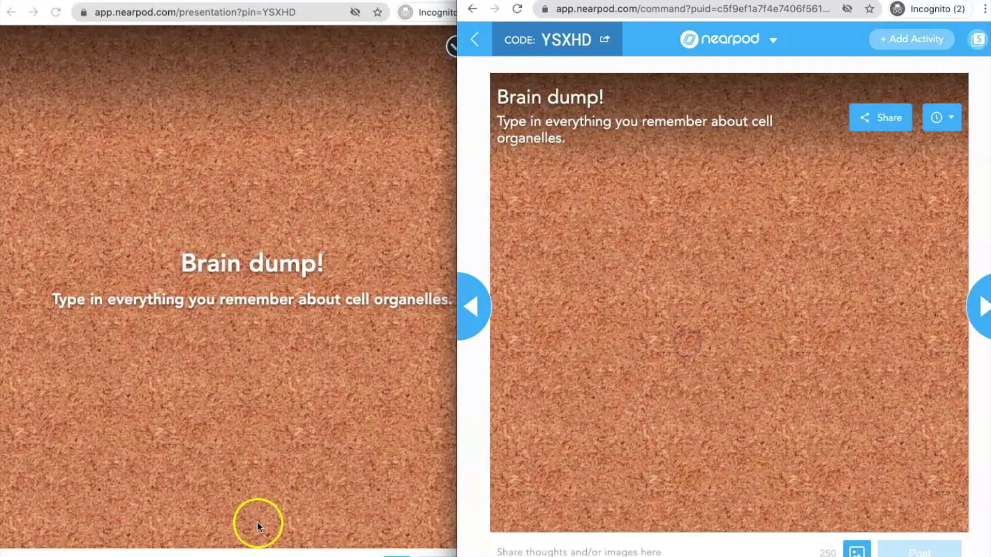
click(230, 553)
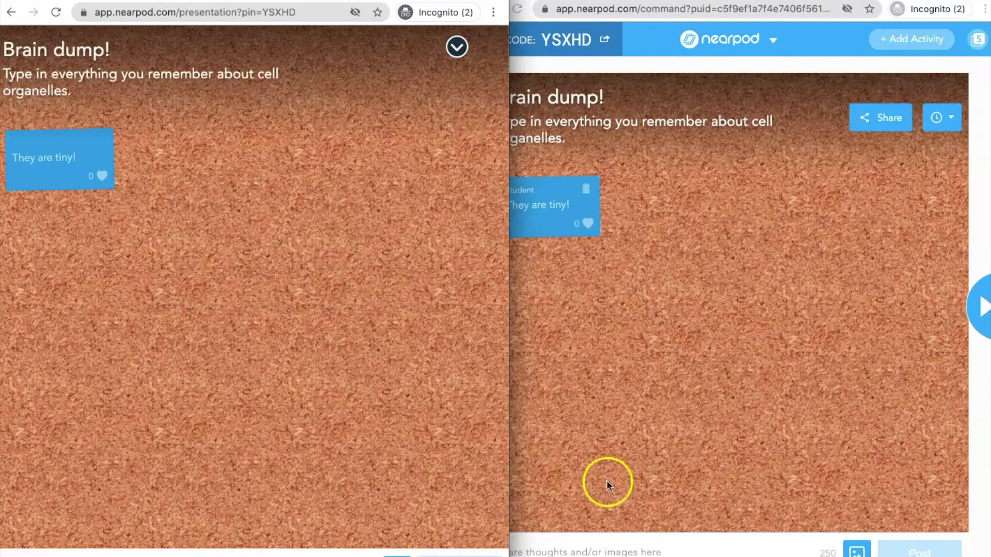
click(783, 10)
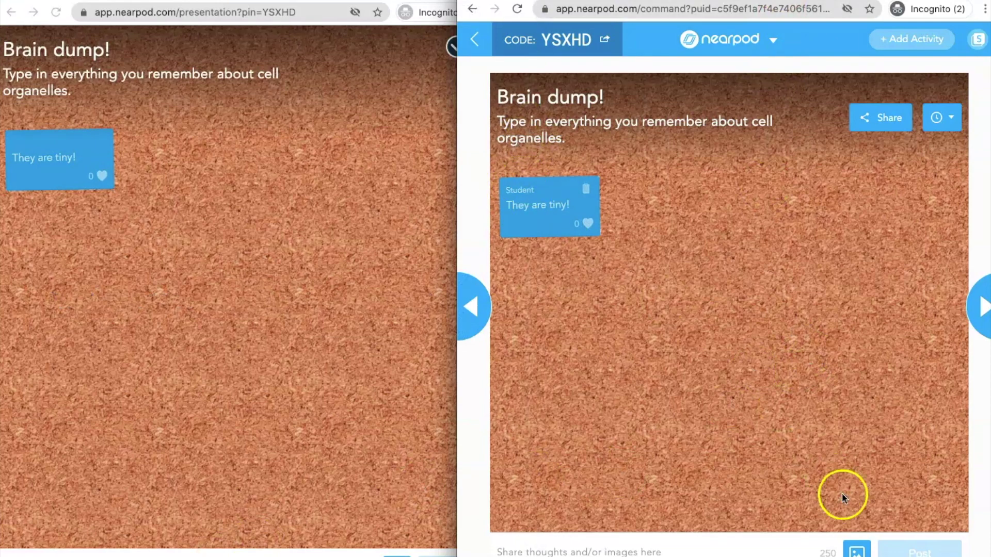
click(854, 544)
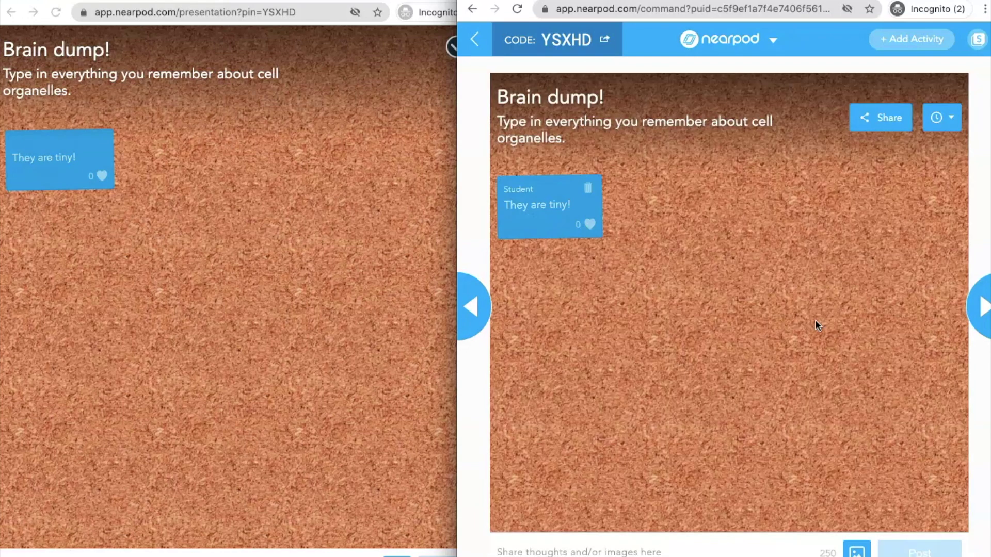
Advance the lesson to the 3D cell slide and rotate the cell model in the student window.
click(974, 300)
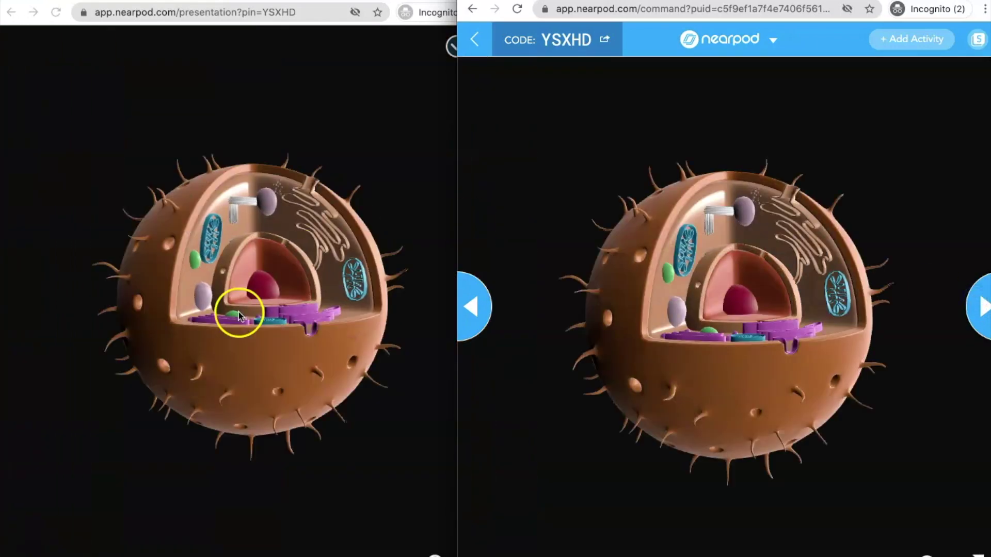
click(277, 297)
drag(287, 306, 330, 364)
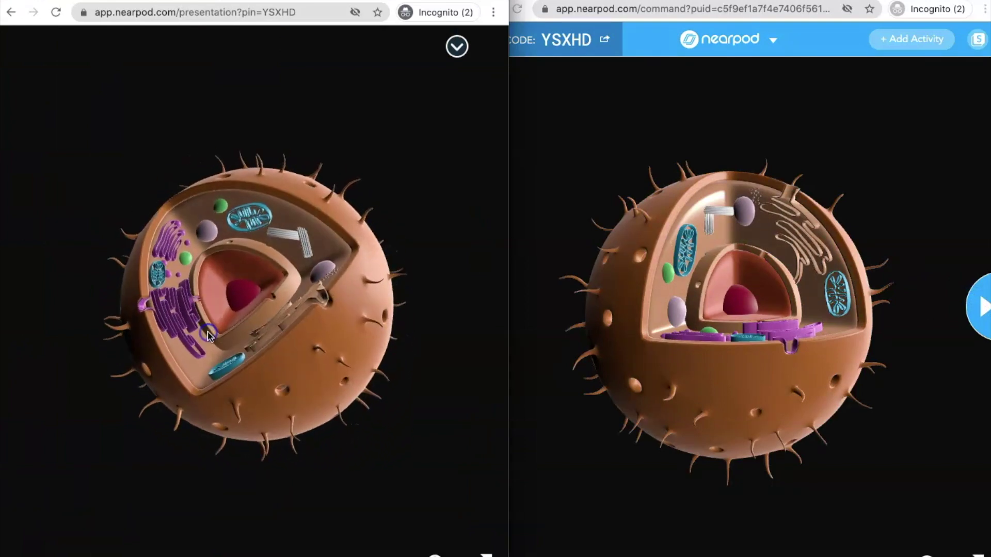
Advance to the video slide for playback on this device only, and briefly play it with Interactive Mode off.
click(660, 350)
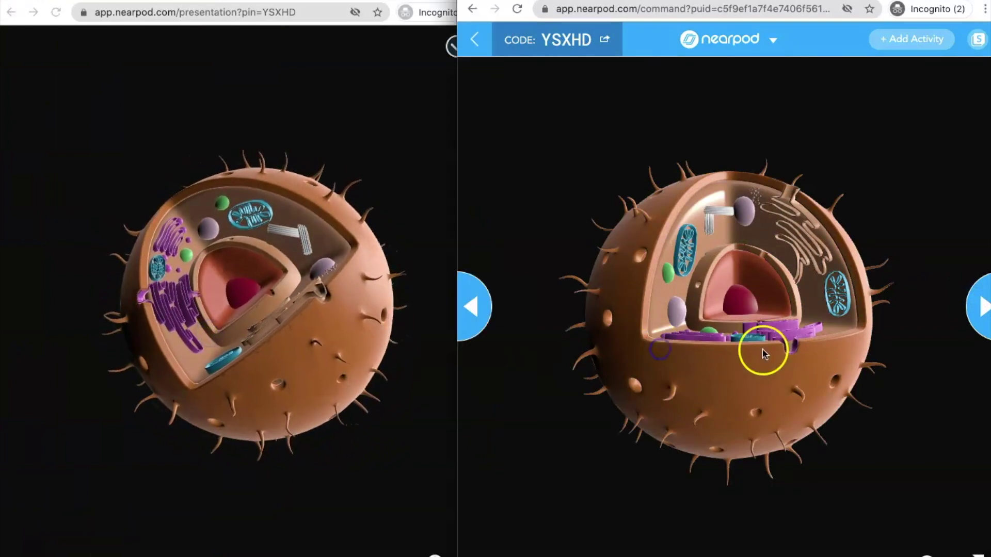
click(976, 305)
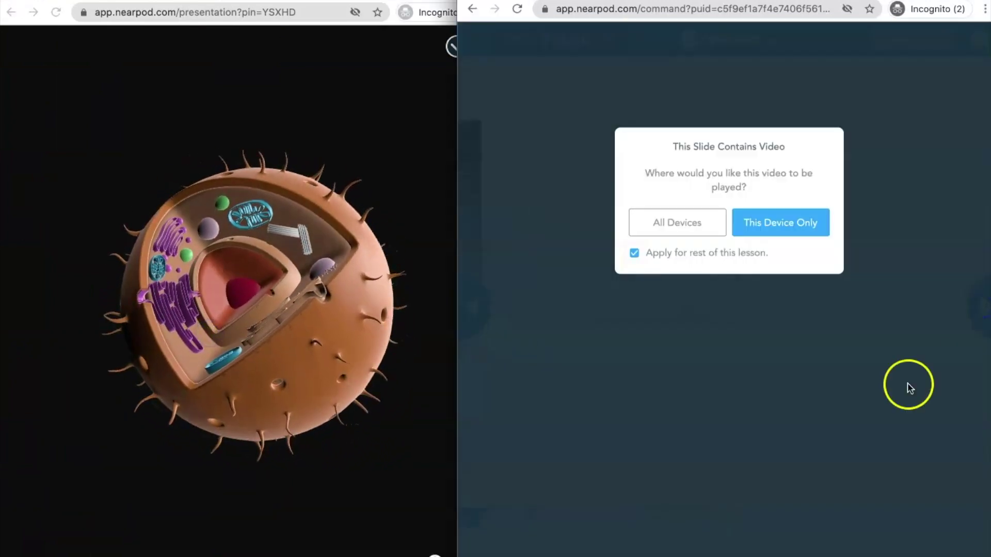
click(797, 222)
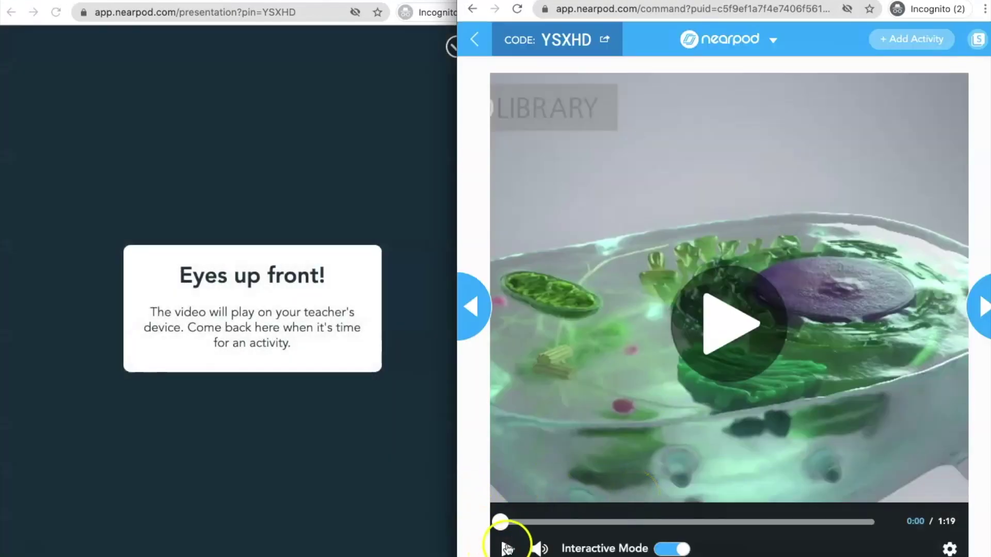
click(674, 547)
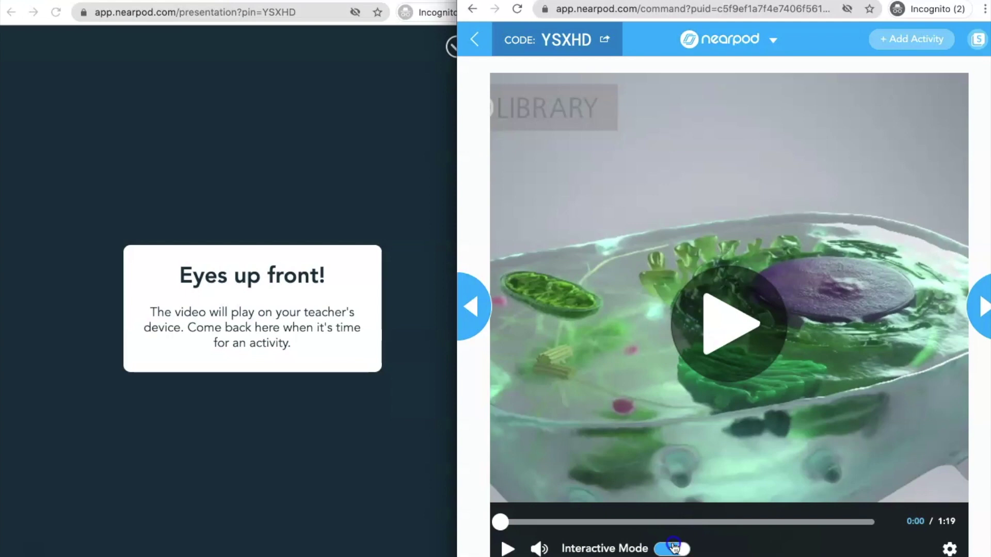
click(505, 549)
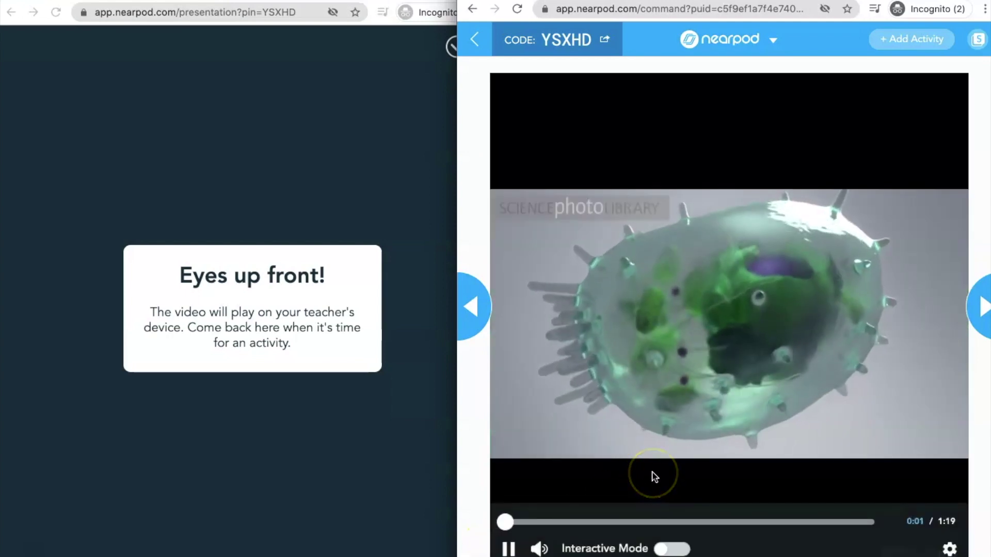
click(513, 540)
Advance to the "What Is a Cell?" web page slide and view the page from both windows, closing the teacher's copy.
click(974, 308)
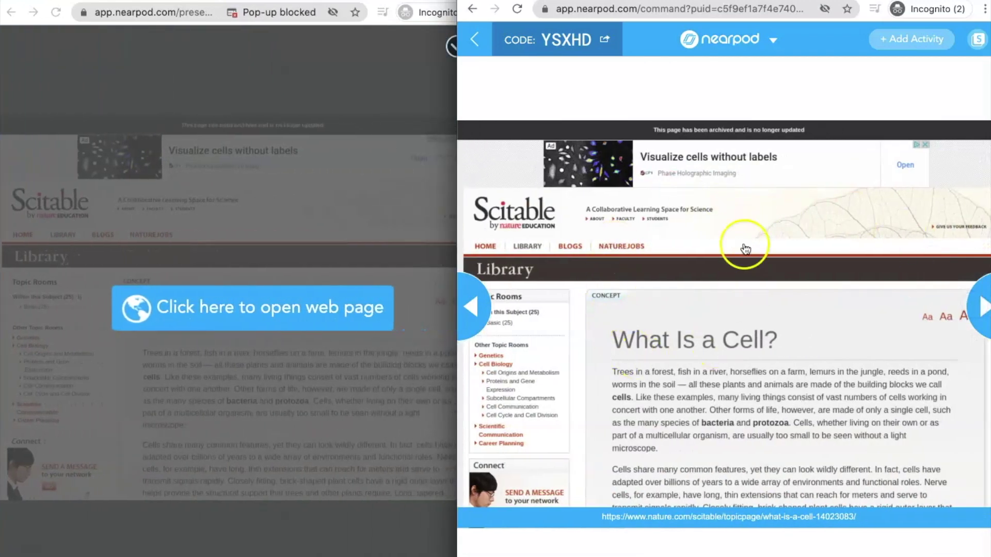
click(723, 312)
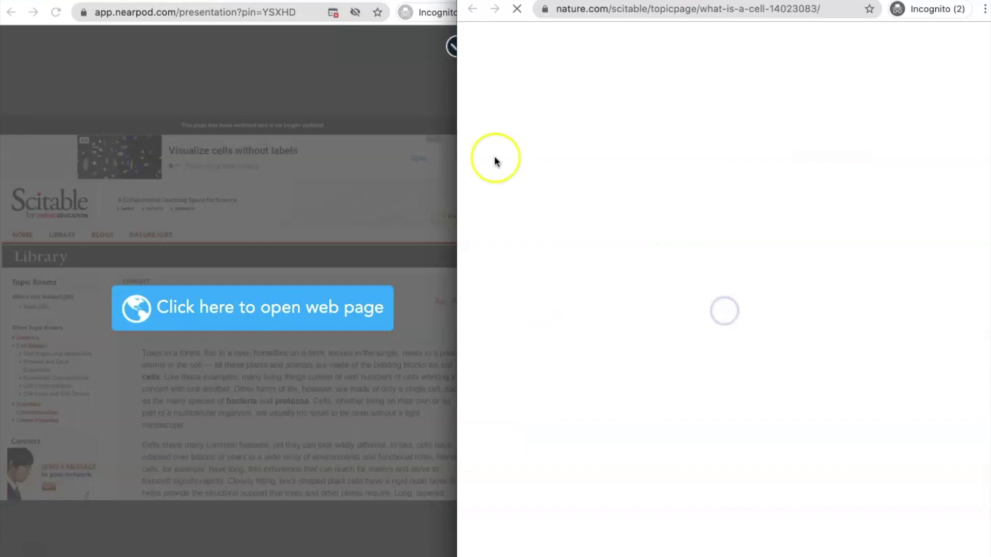
click(315, 235)
click(244, 328)
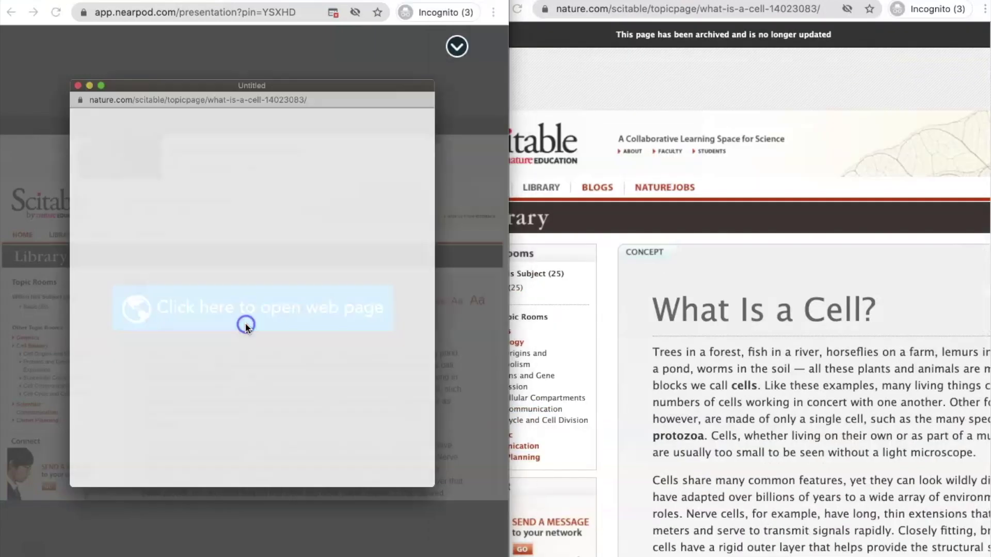
scroll(298, 333, down, 10)
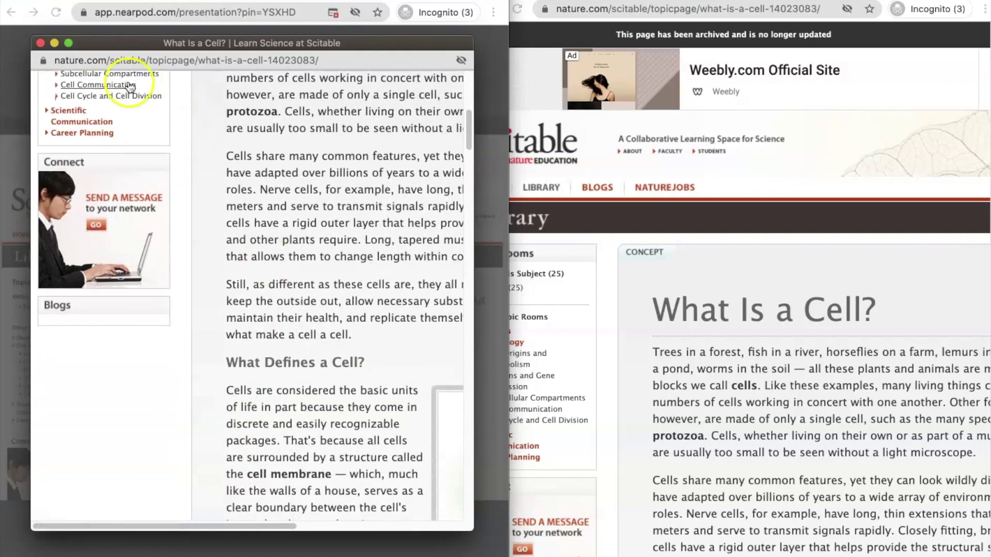
click(760, 138)
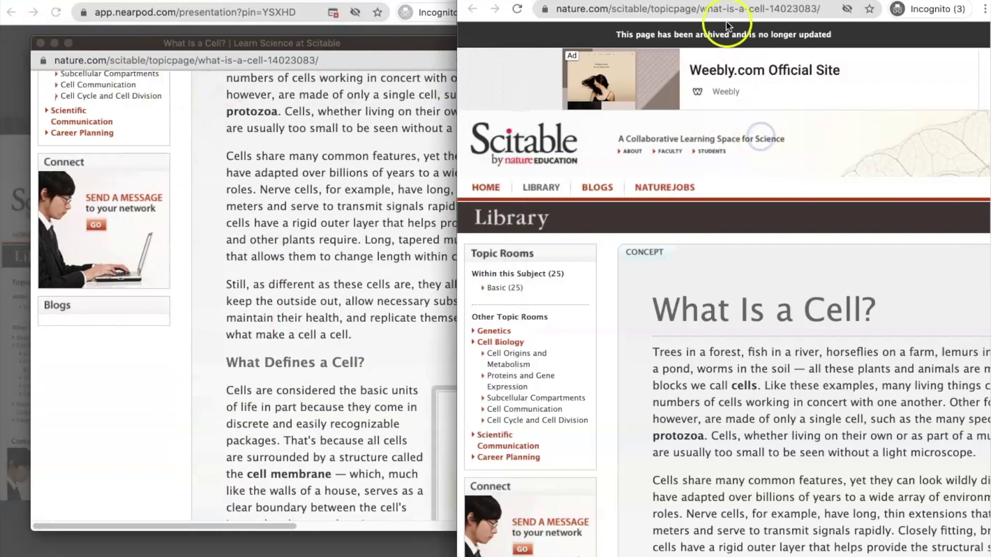
key(super+w)
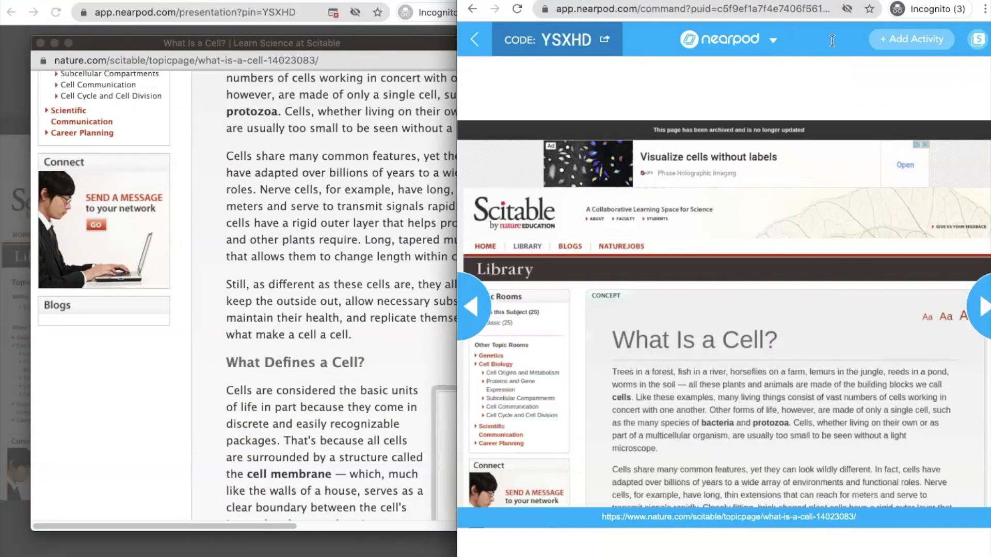
Advance to the Cell Parts PDF slide and skim through its pages in the student window.
click(973, 302)
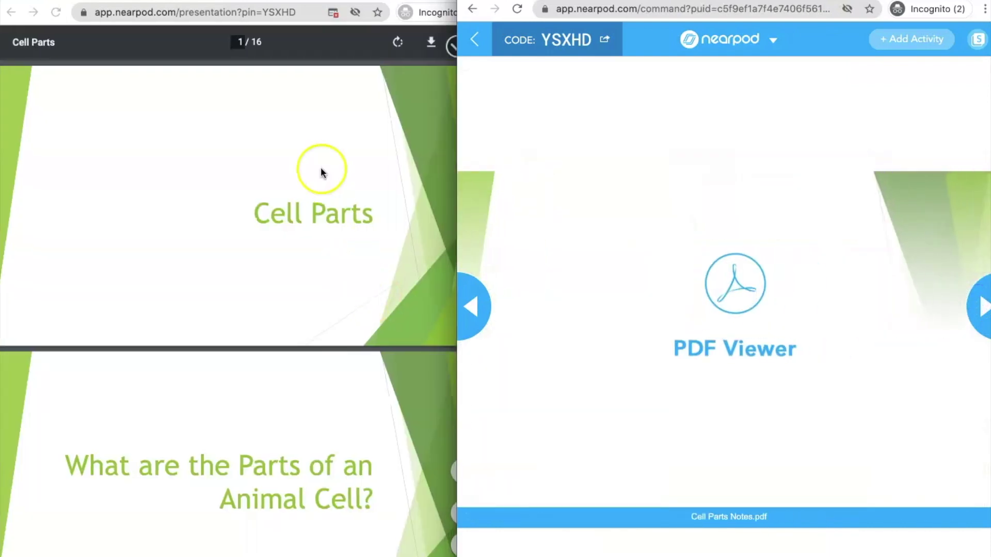
click(327, 2)
click(330, 178)
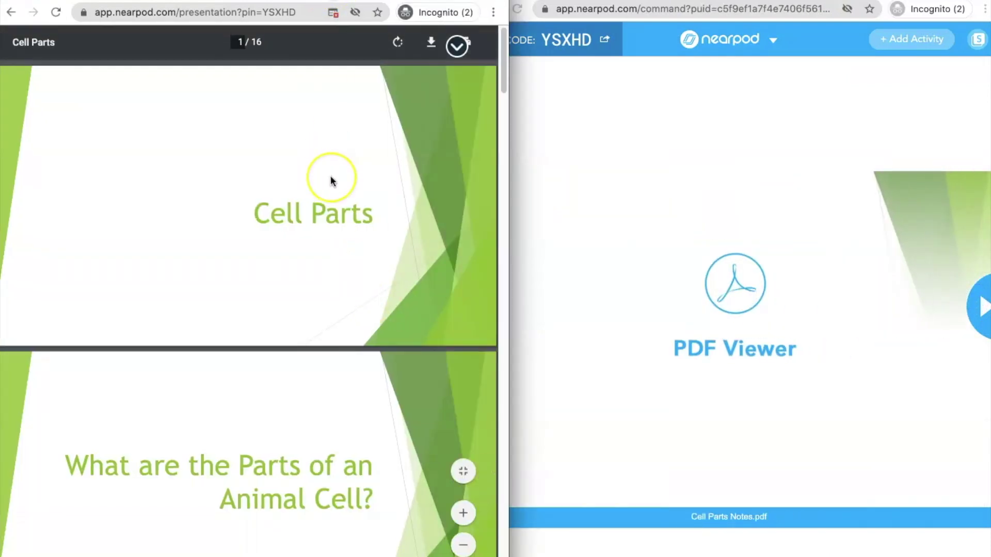
scroll(330, 178, down, 5)
scroll(331, 178, down, 5)
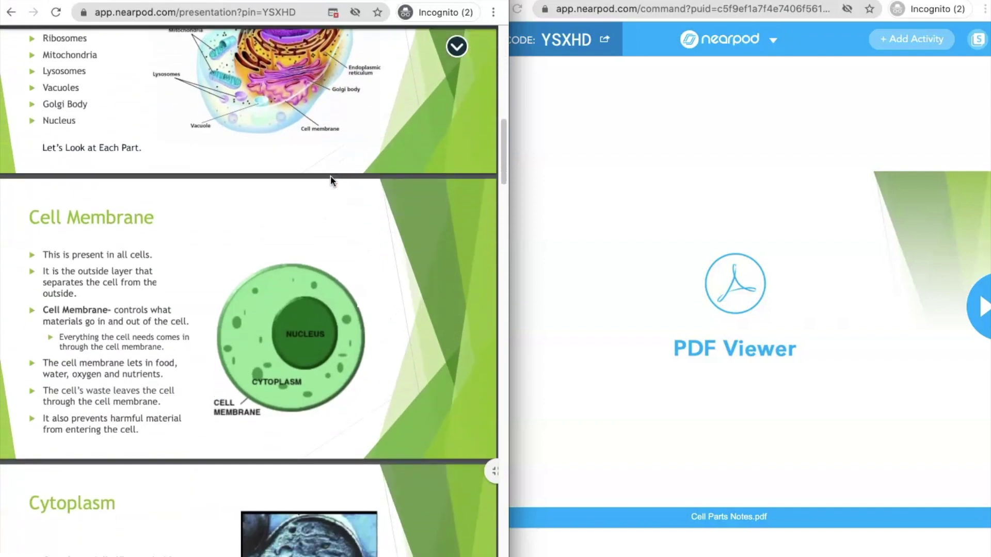
scroll(330, 178, up, 10)
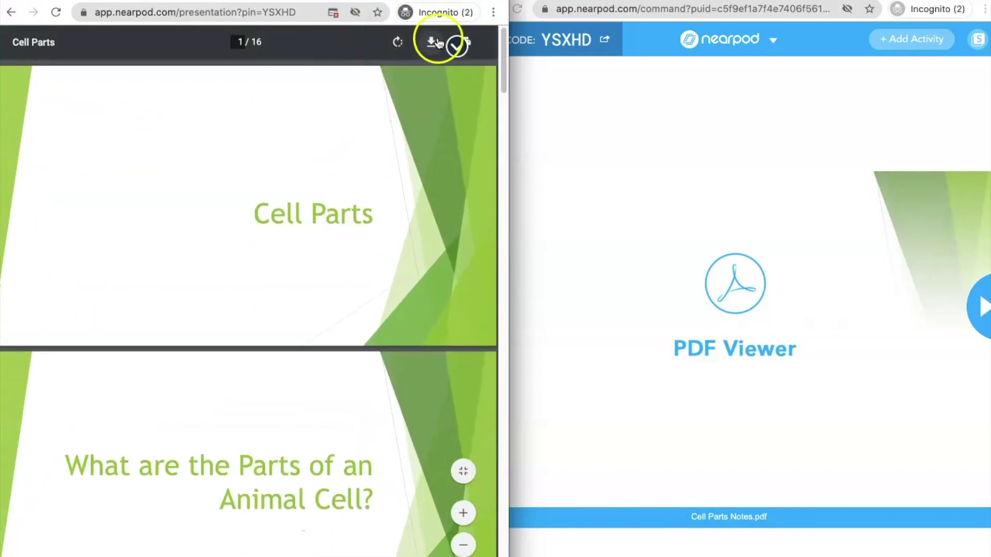
Open Cell Parts Notes.pdf from the teacher window and return to the lesson.
click(875, 214)
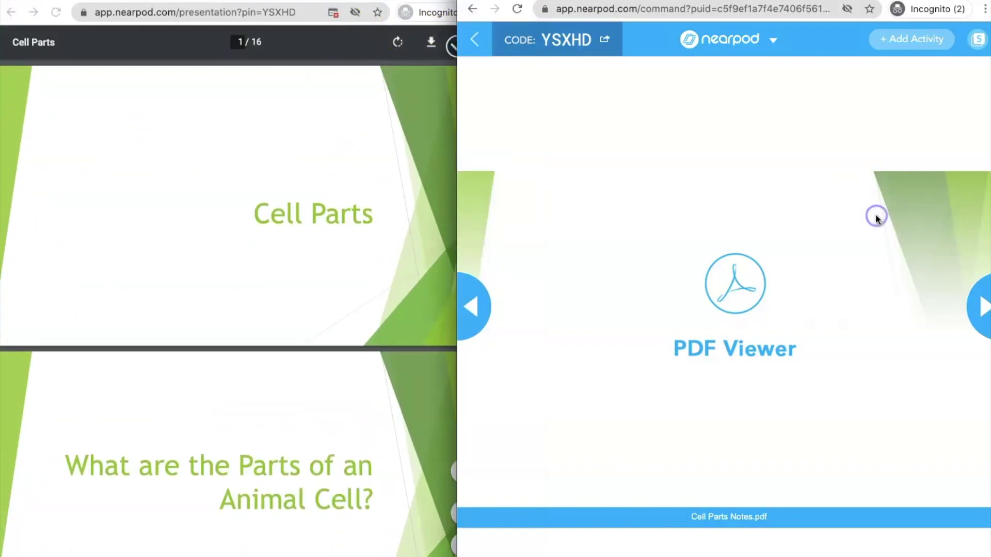
click(802, 349)
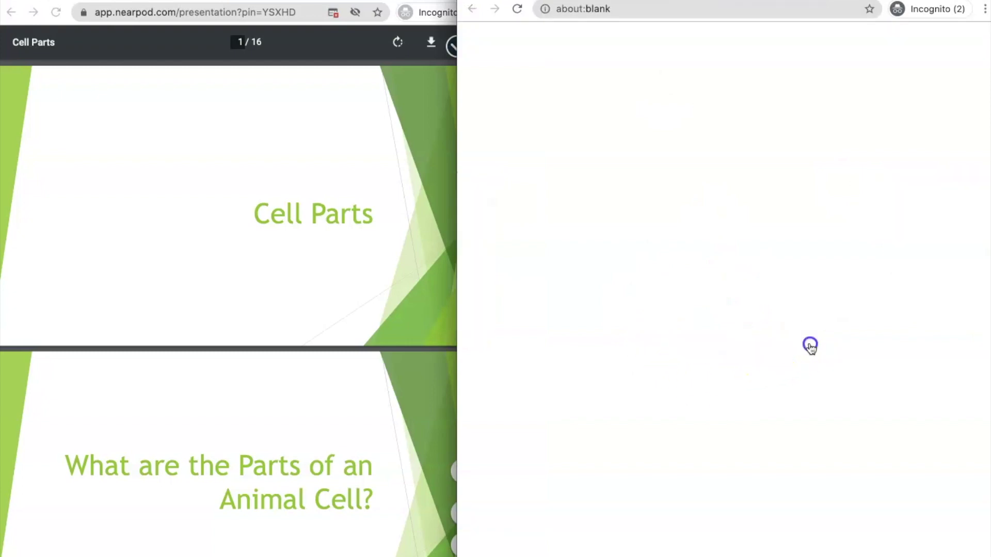
key(alt+Left)
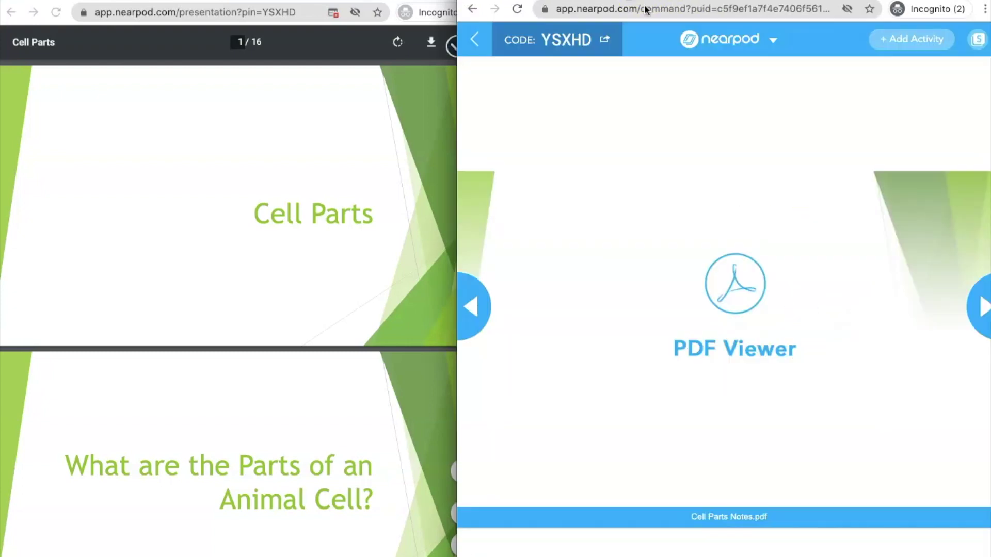
Advance to the matching activity and, as the student, pair mitochondria, nucleus and ribosomes with their jobs, closing the completion notice.
click(971, 297)
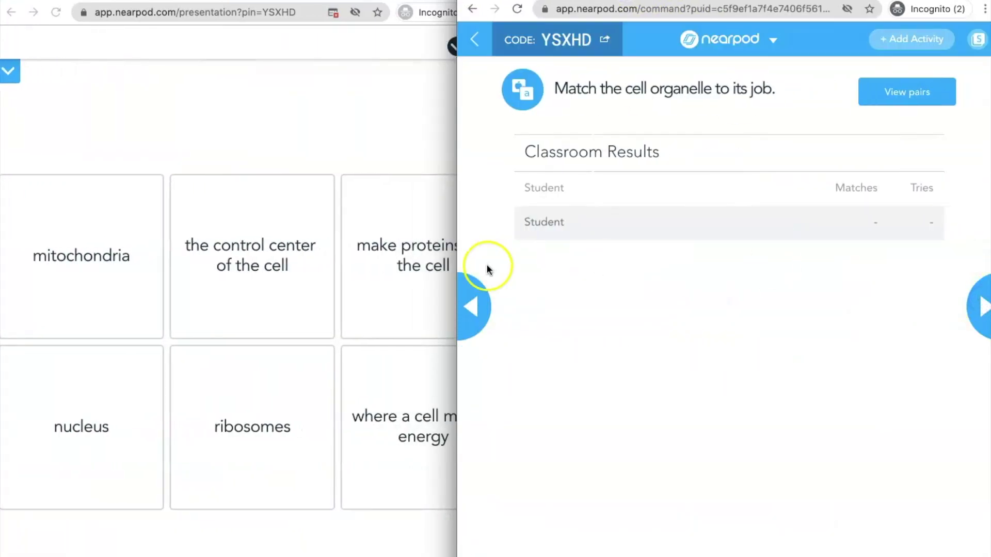
click(311, 91)
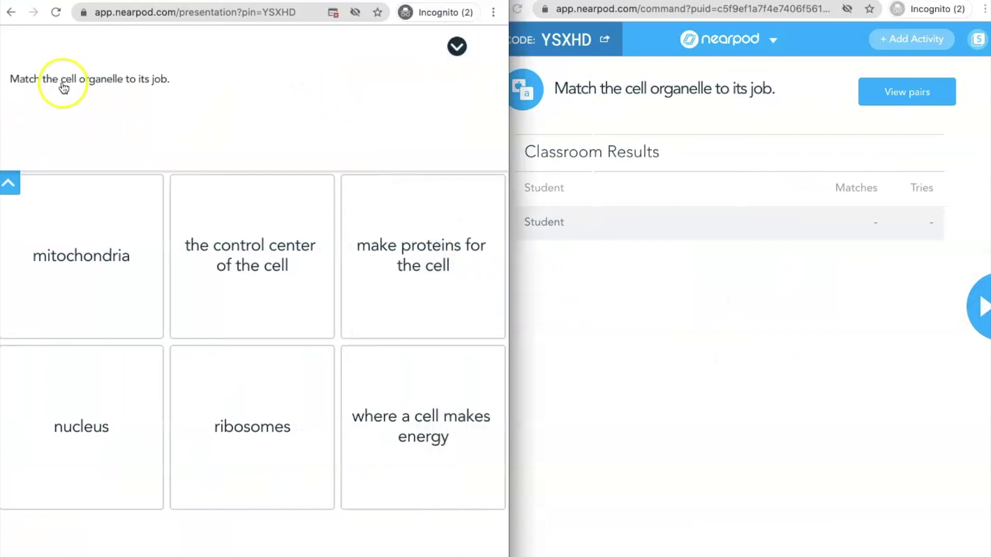
click(9, 176)
click(48, 227)
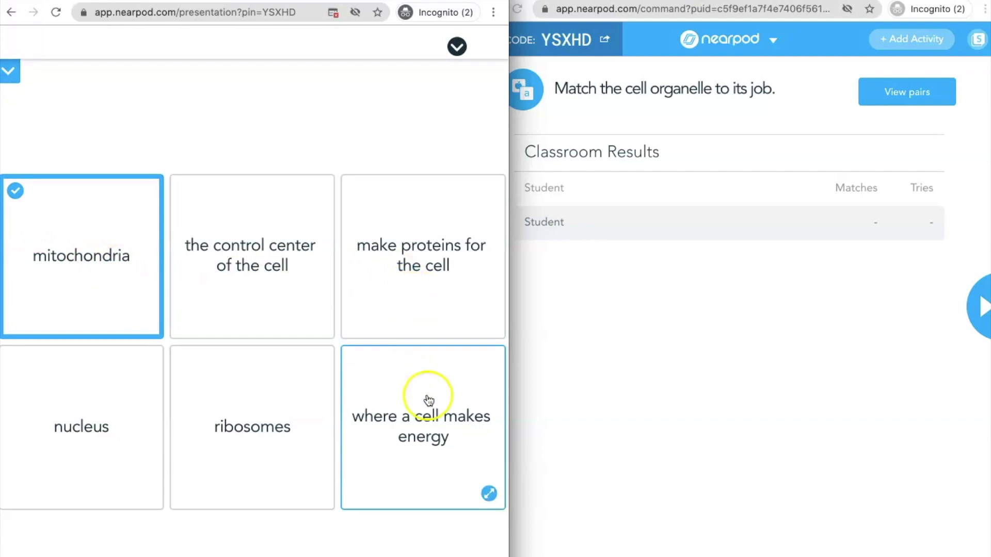
click(373, 428)
click(232, 256)
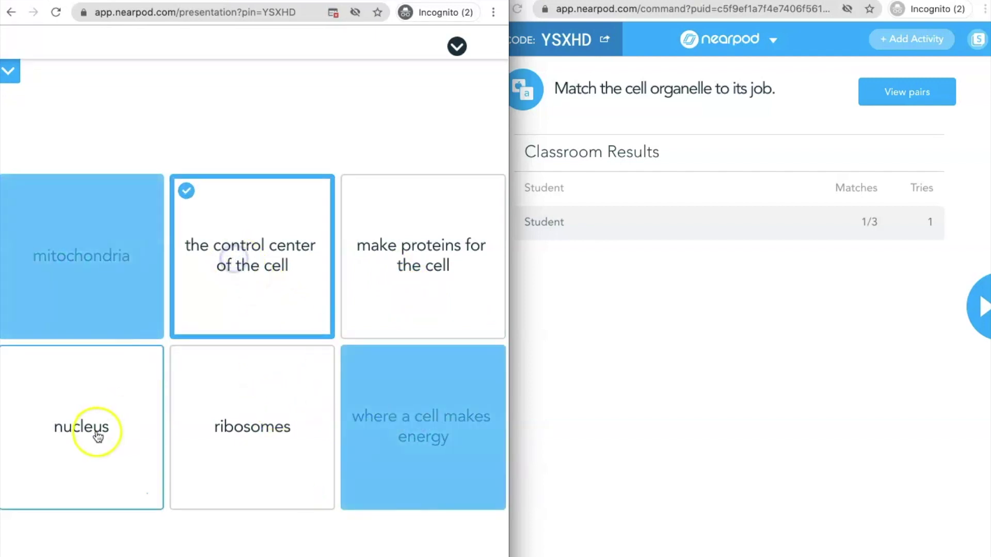
click(95, 432)
click(406, 293)
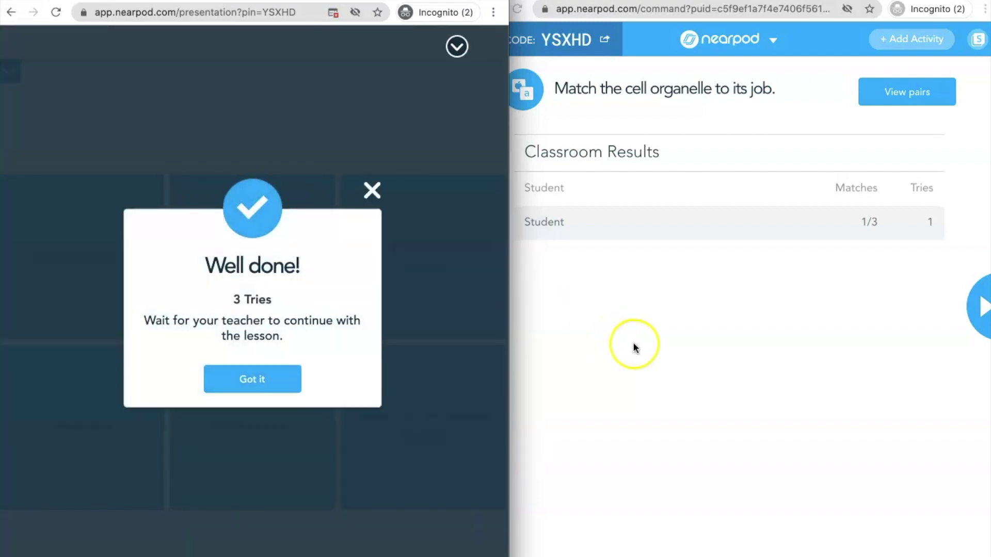
click(249, 378)
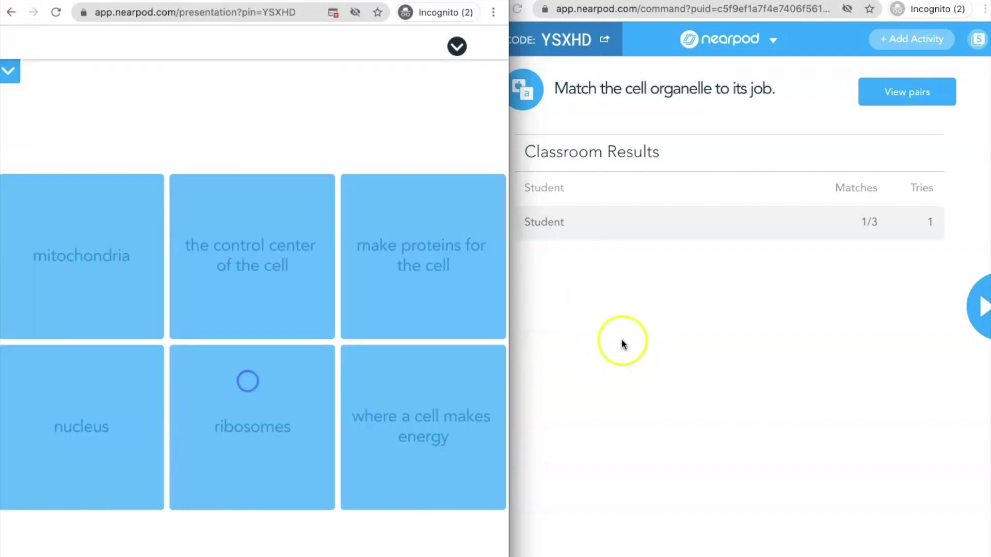
Advance to the Draw It slide about the cell part that transports proteins and start its 30-second activity as the teacher.
click(622, 343)
click(972, 308)
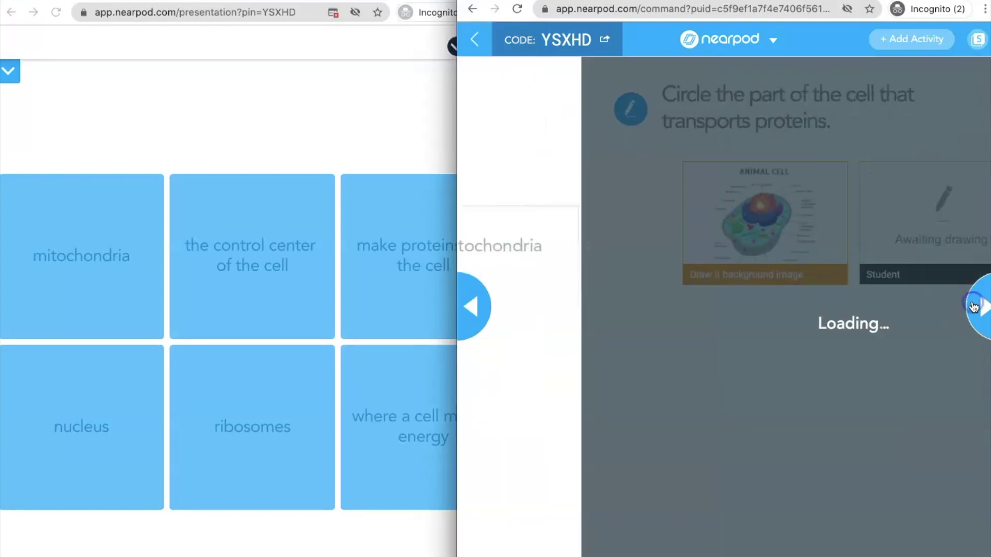
click(335, 2)
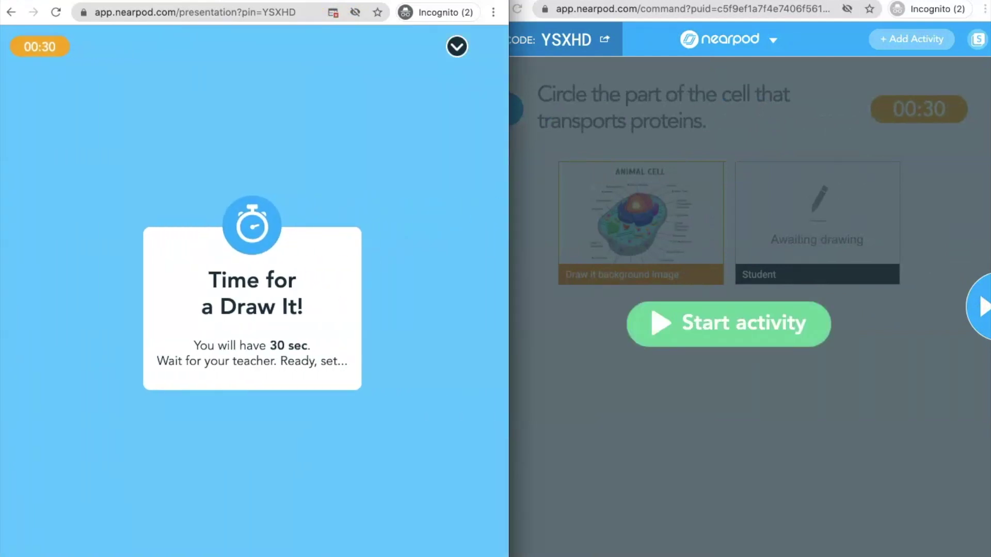
click(715, 324)
click(711, 327)
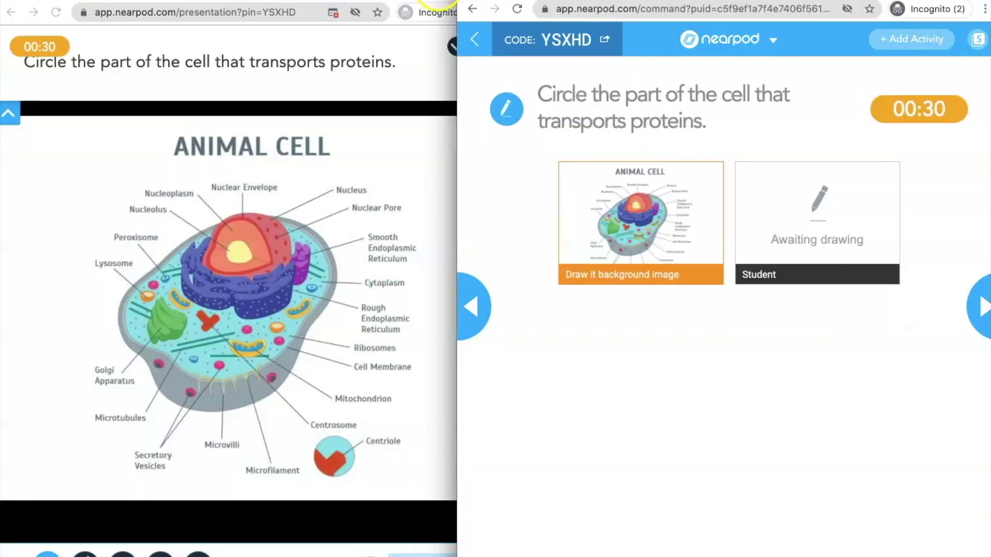
As the student, circle the Golgi apparatus in red on the animal cell diagram and submit the drawing.
click(440, 4)
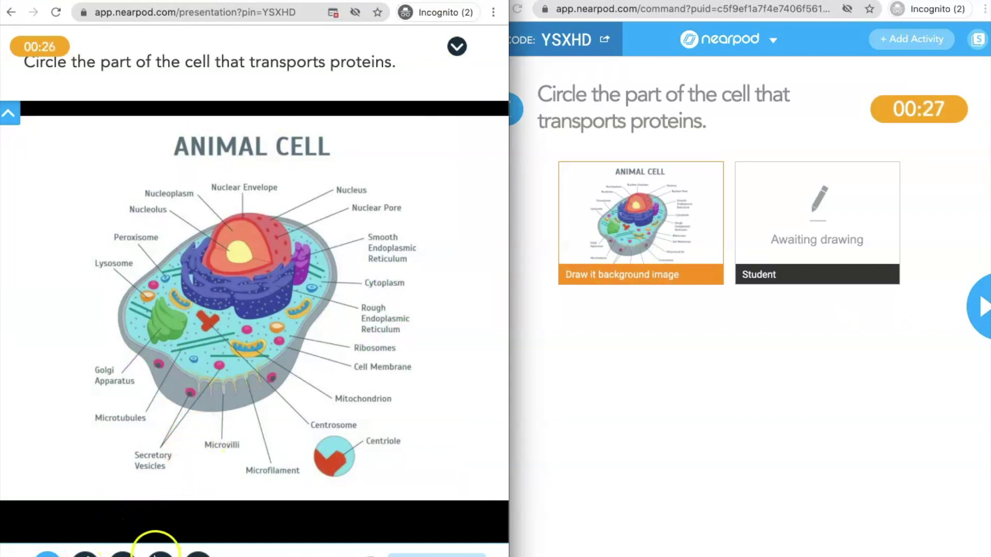
click(48, 555)
click(60, 515)
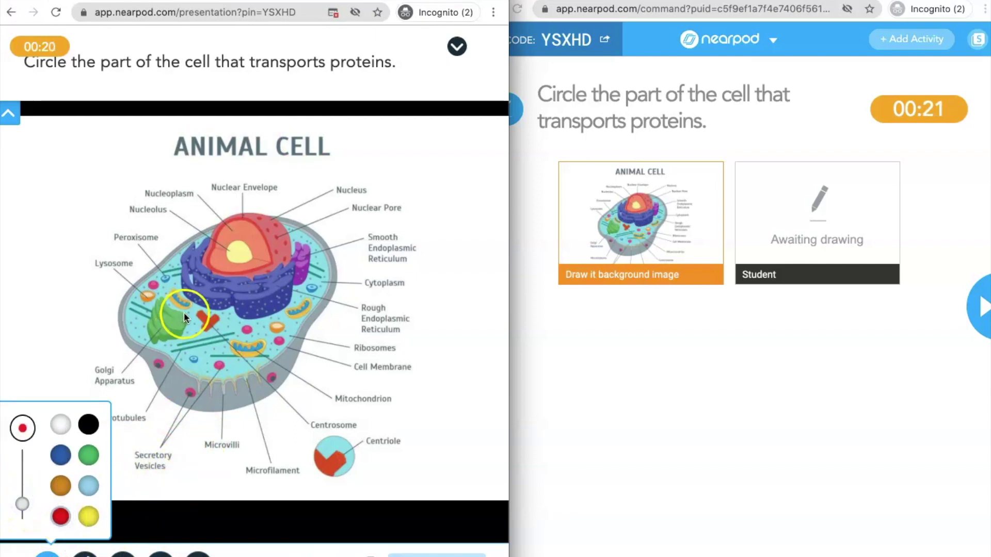
drag(190, 315, 168, 295)
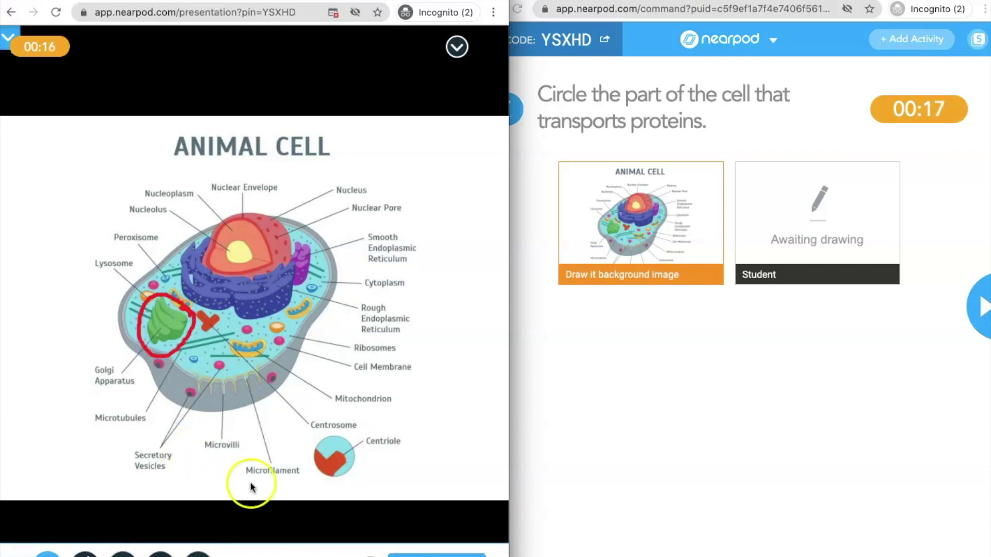
click(422, 552)
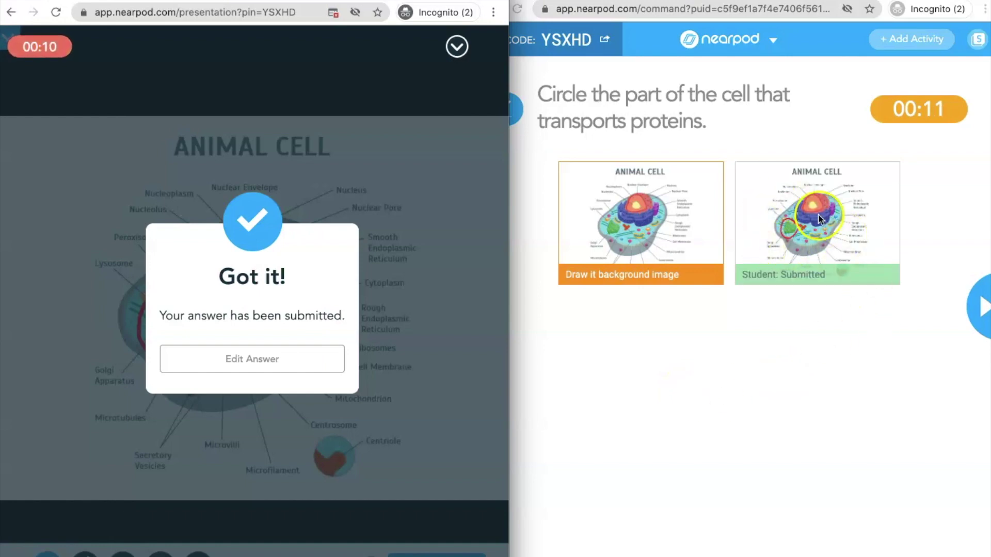
Advance to the Fill in the blanks slide, complete the student's passage with cell, organisms, life and biomolecules in that order, and submit it.
click(981, 307)
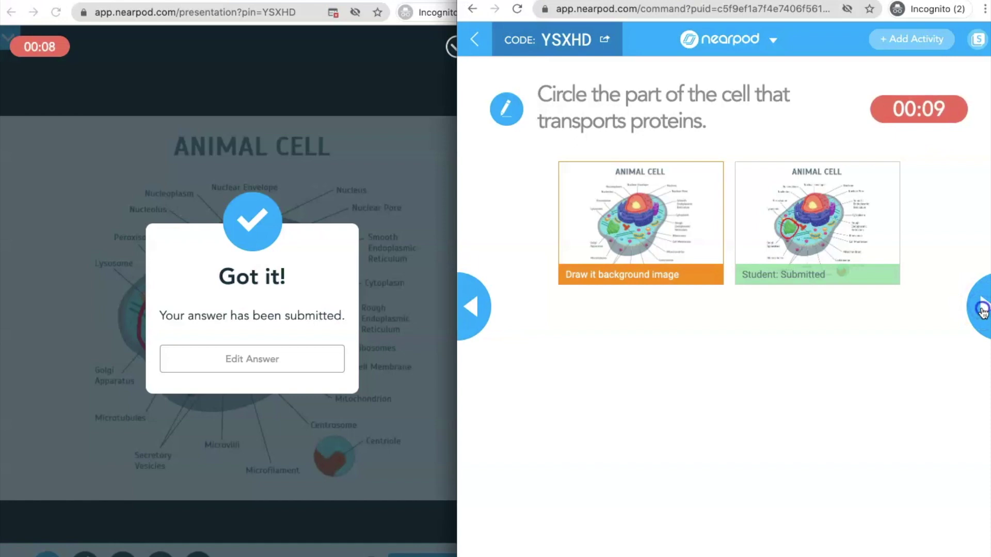
click(982, 309)
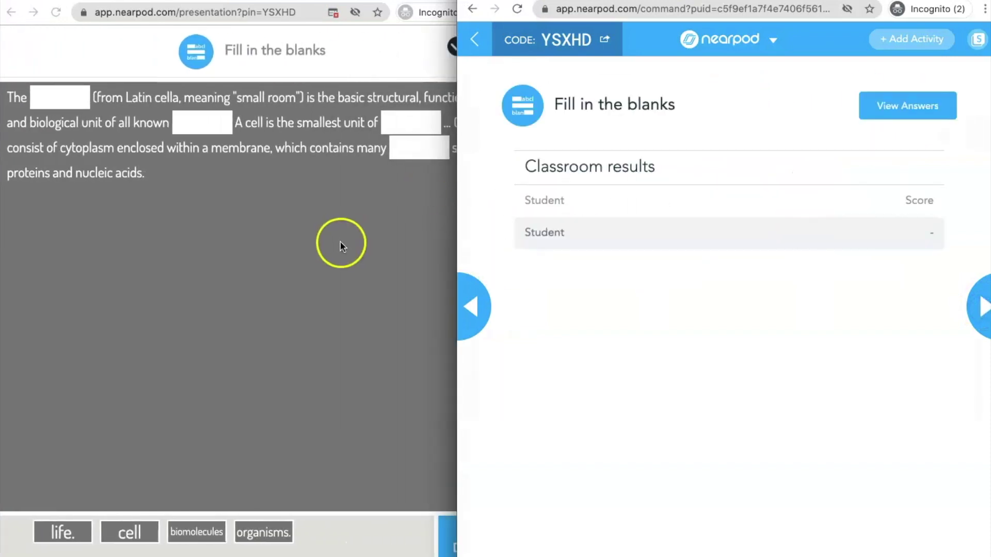
click(344, 241)
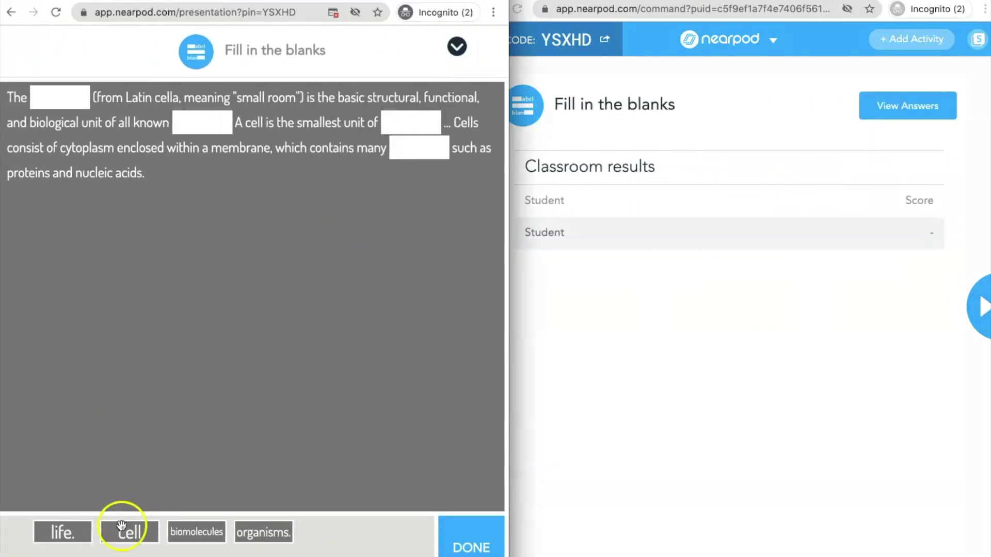
drag(134, 536, 62, 104)
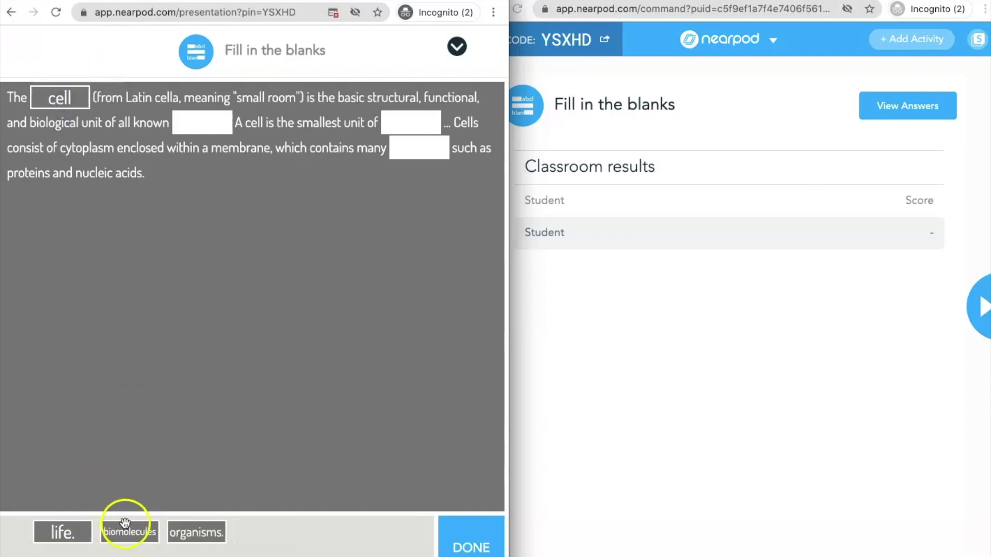
drag(194, 531, 182, 130)
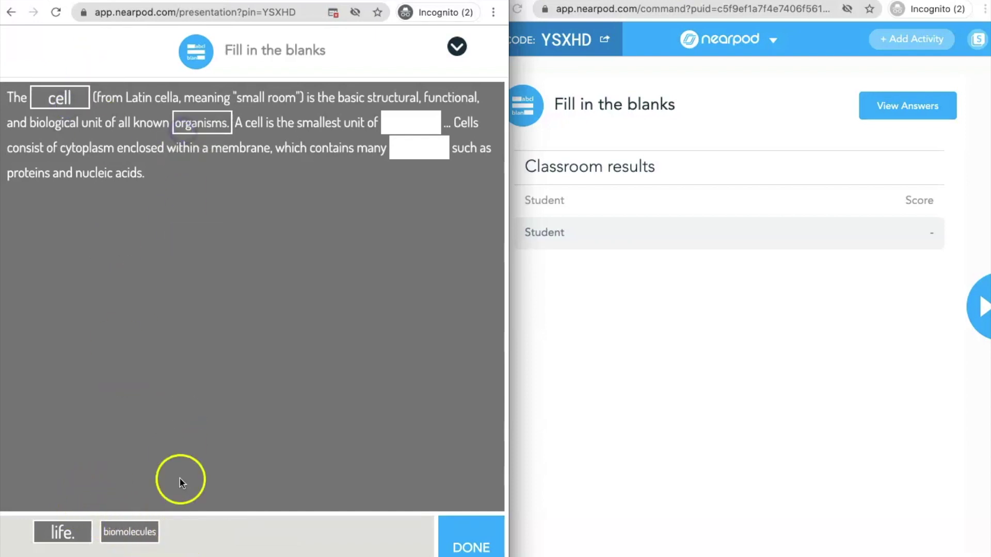
drag(78, 528, 424, 119)
drag(79, 532, 434, 138)
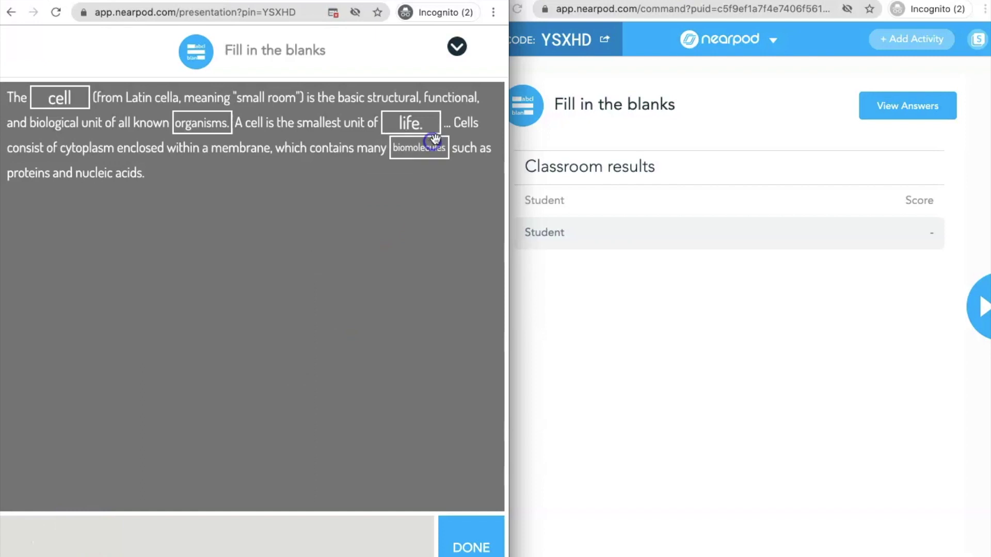
click(471, 545)
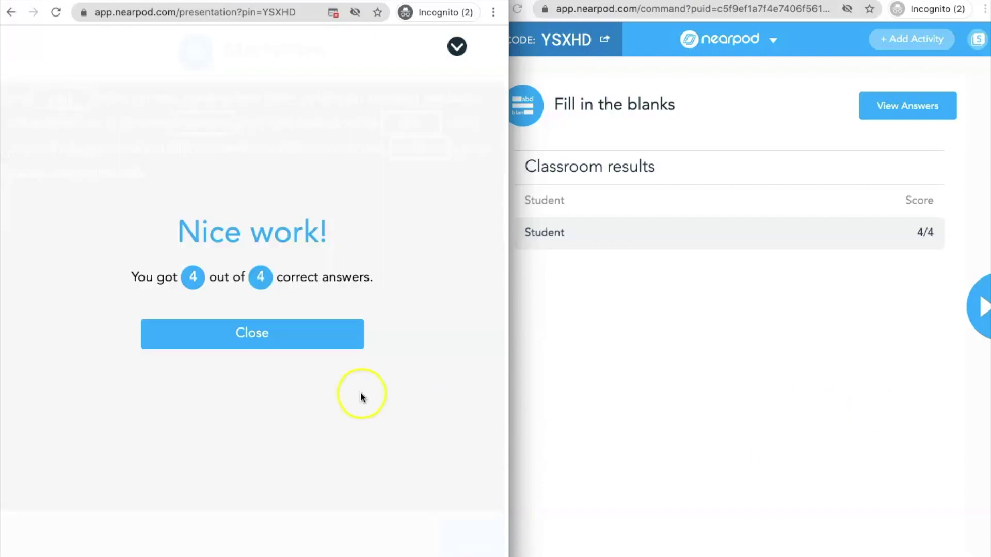
click(294, 340)
Advance to the Cell Organelles quiz and, as the student, answer question 1 with "nucleus".
click(739, 355)
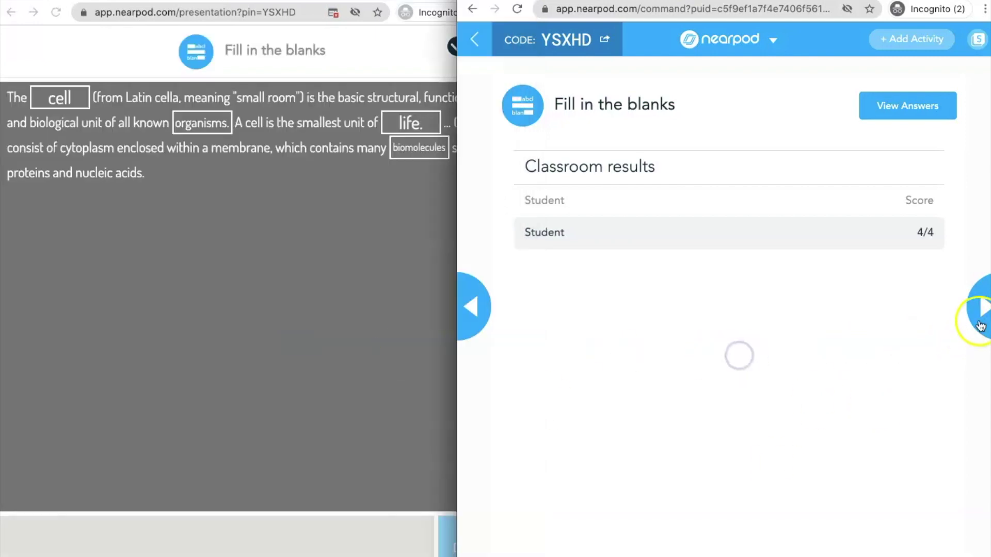
click(978, 329)
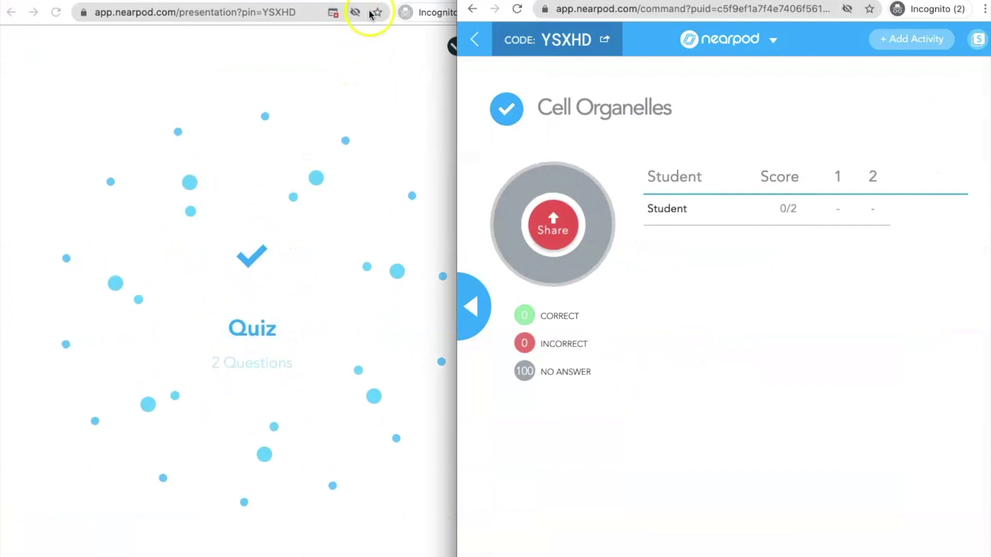
click(377, 2)
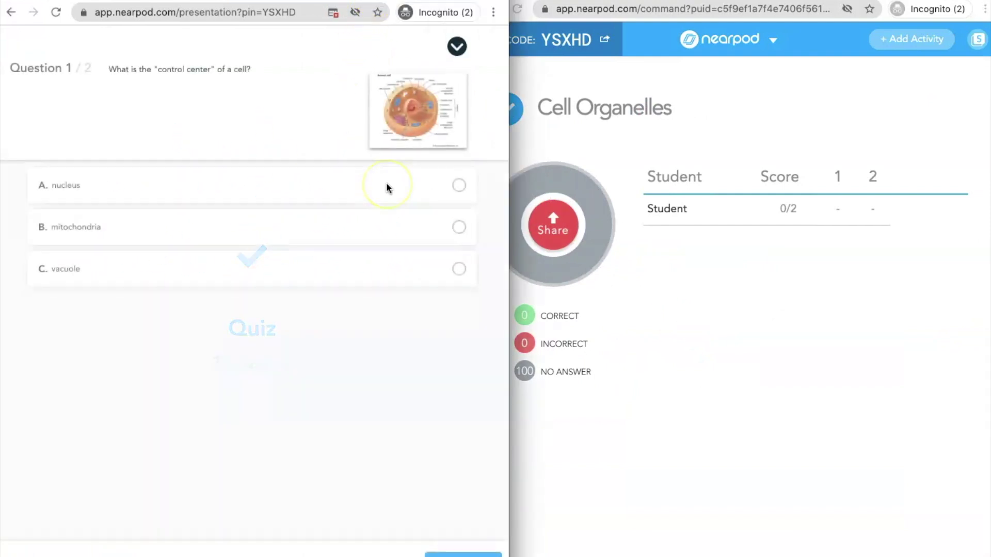
click(387, 188)
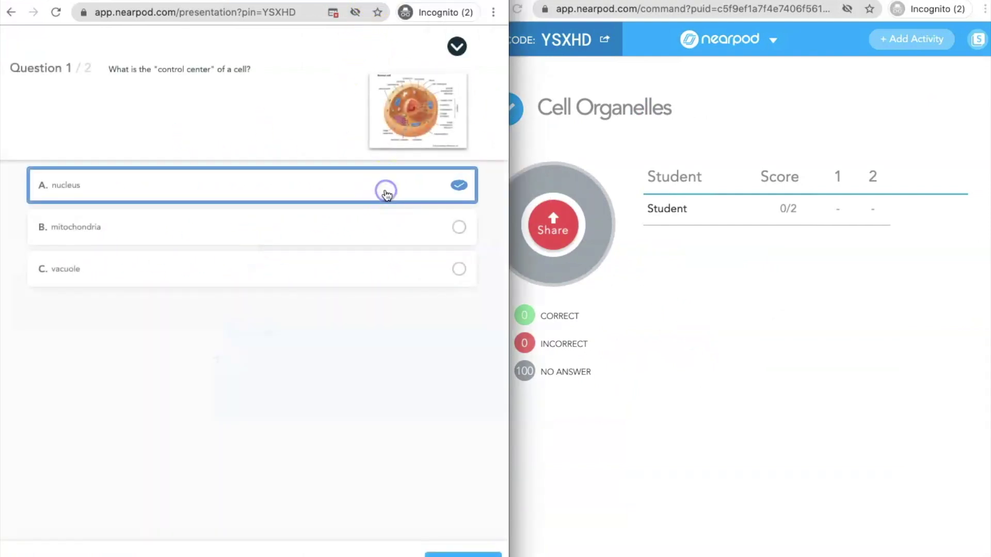
click(443, 555)
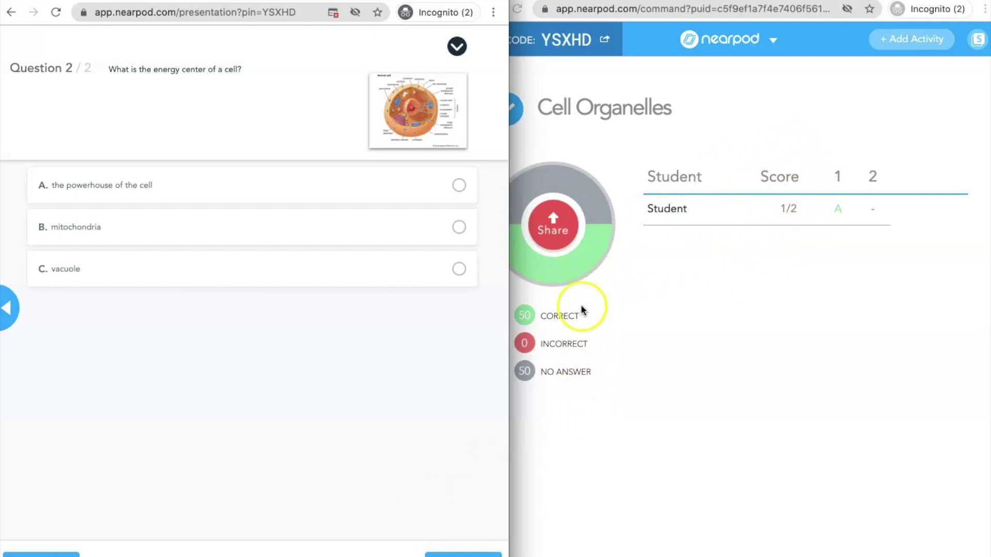
Answer question 2 with both "the powerhouse of the cell" and "mitochondria", and submit the quiz.
click(458, 228)
click(458, 186)
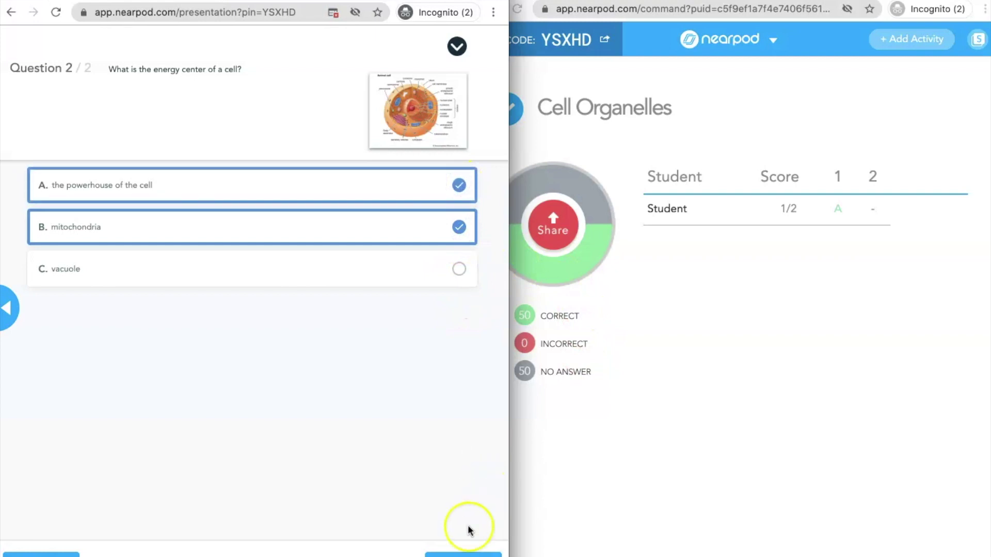
click(463, 554)
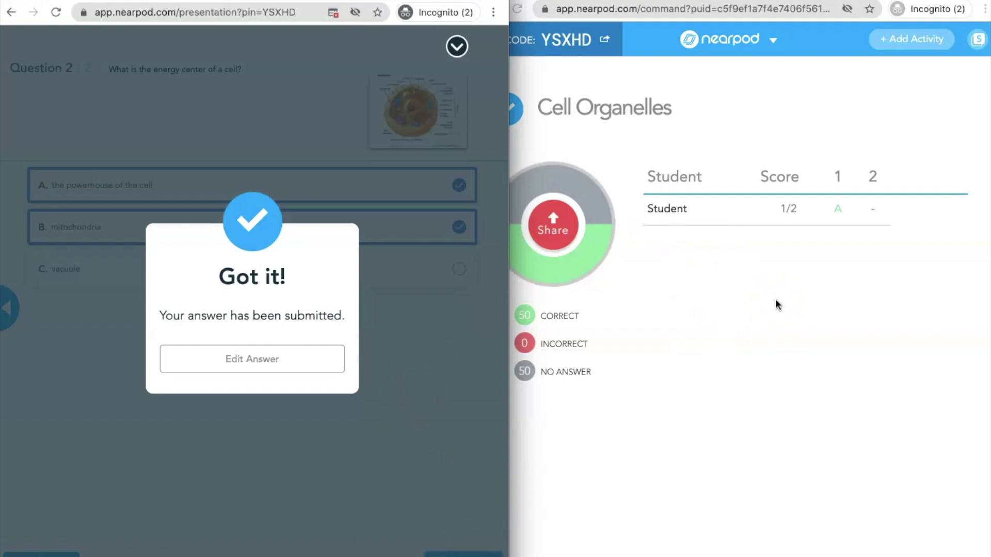
Hide the student names in the teacher's quiz results, and briefly share the results with the class before unsharing them.
click(909, 544)
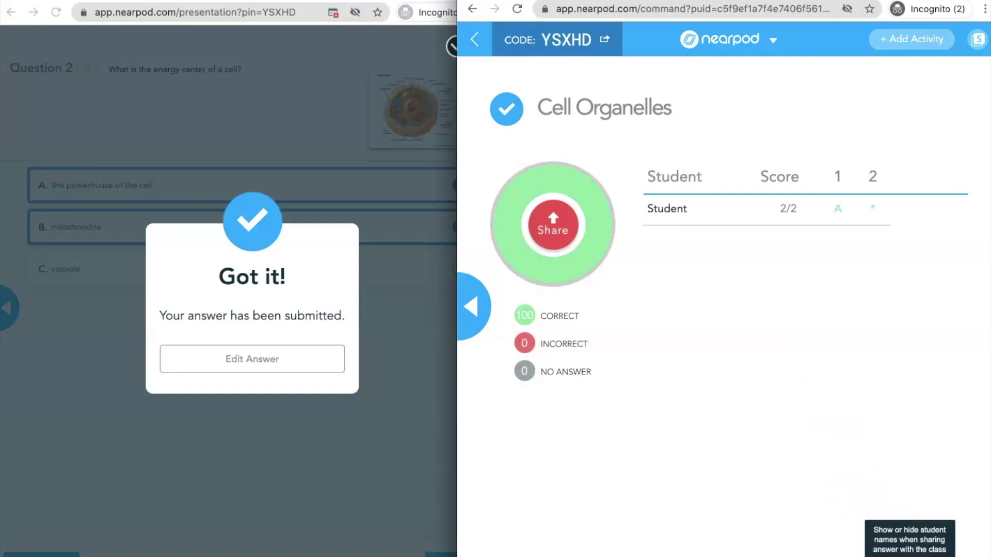
click(909, 552)
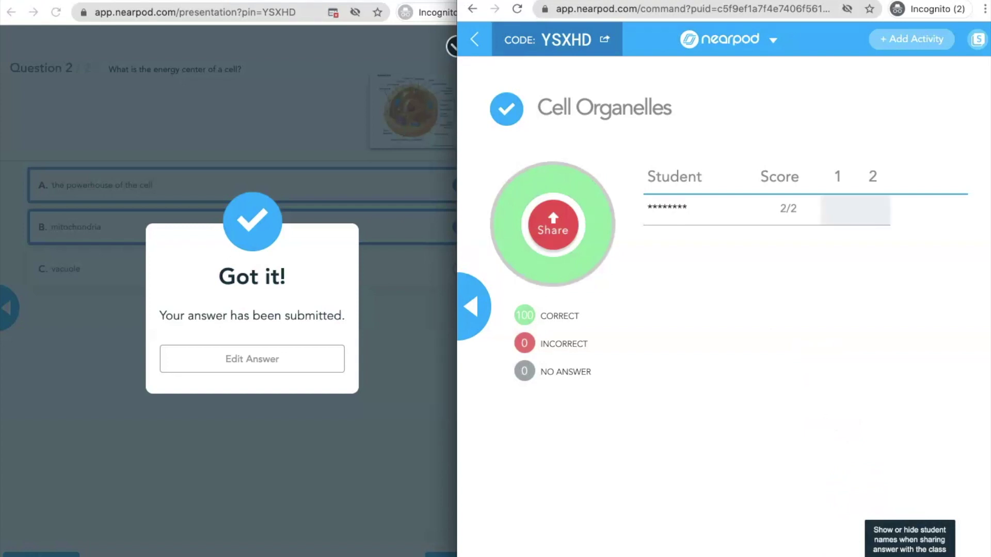
click(909, 552)
click(909, 552)
click(425, 311)
click(720, 287)
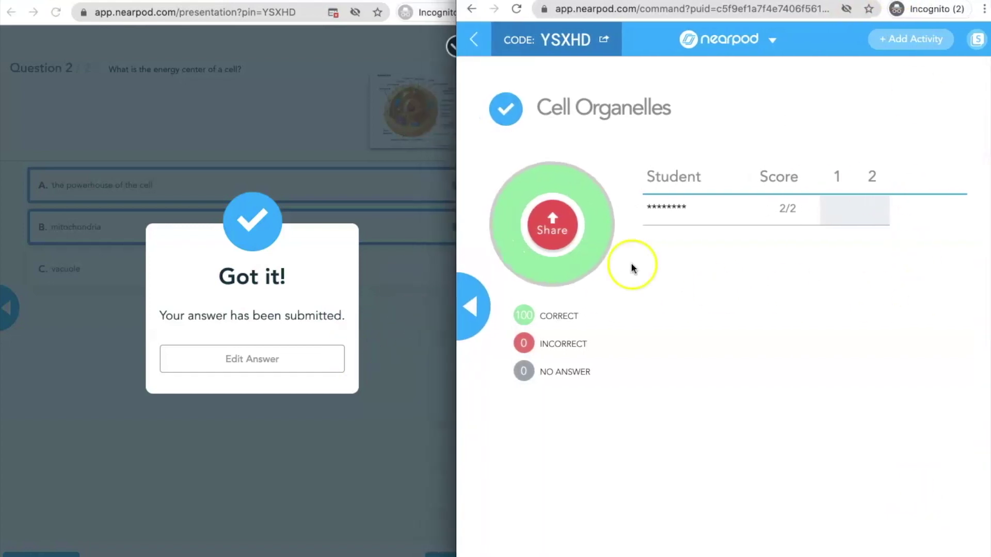
click(551, 227)
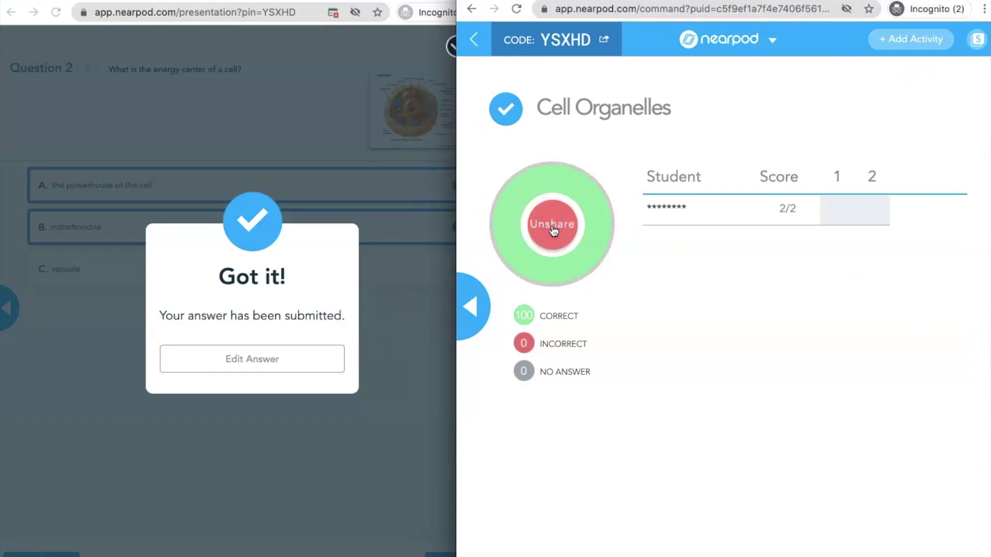
click(552, 225)
End the live session for all students from the teacher window and dismiss the session-ended notice in the student window.
click(728, 42)
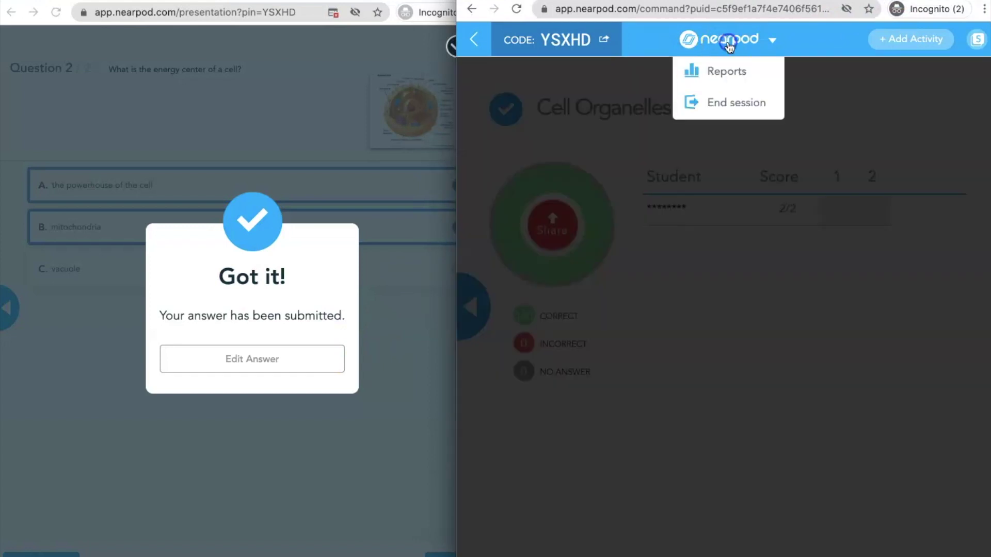
click(738, 114)
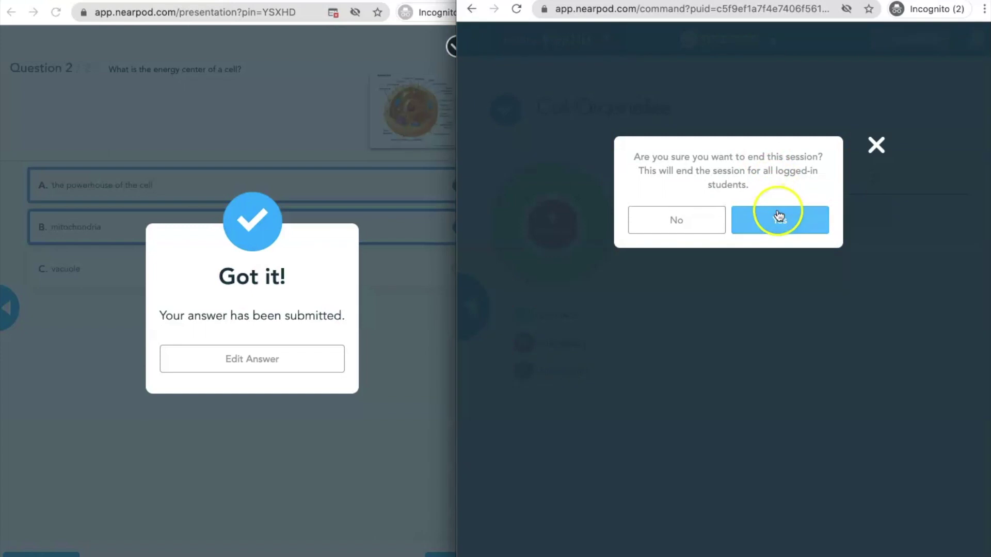
click(776, 215)
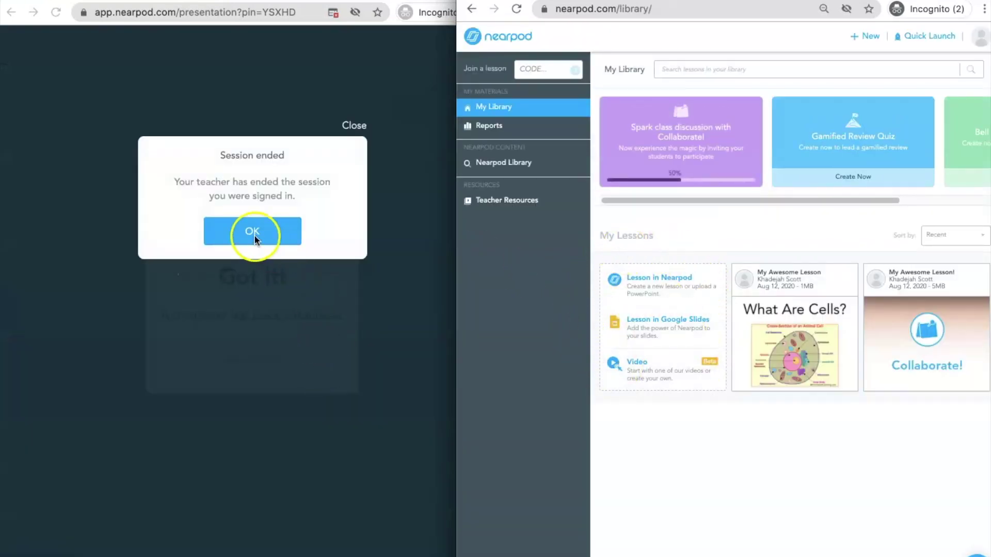
click(253, 234)
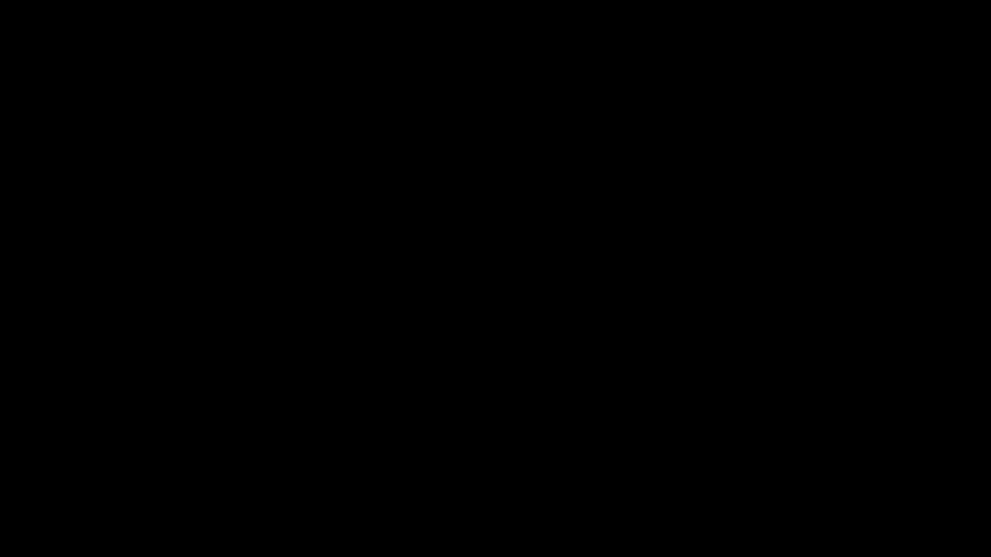